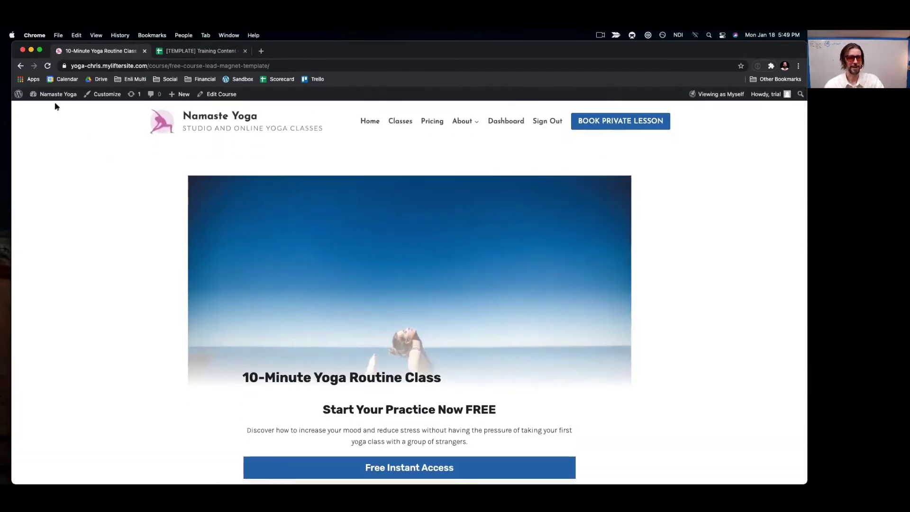
Open the Namaste Yoga site's admin dashboard and go to the Kadence theme page to review its customization options.
mouse_move(54, 95)
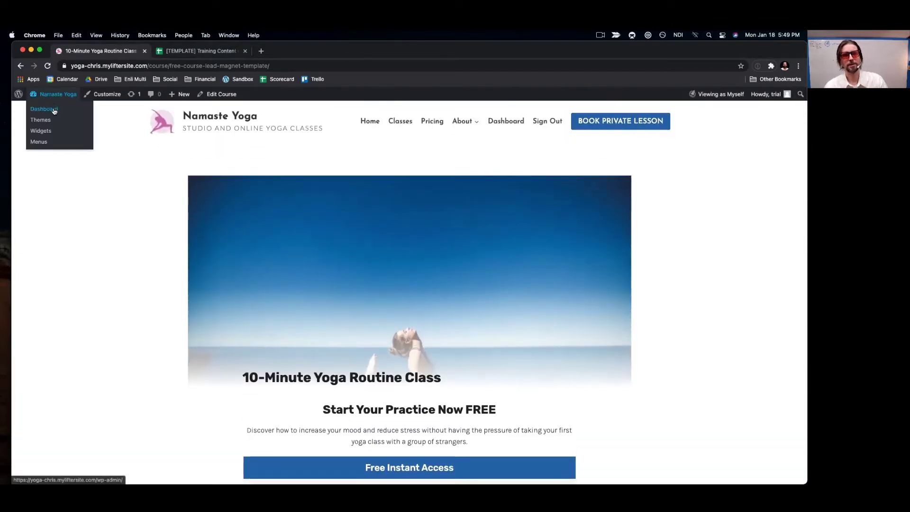
click(54, 109)
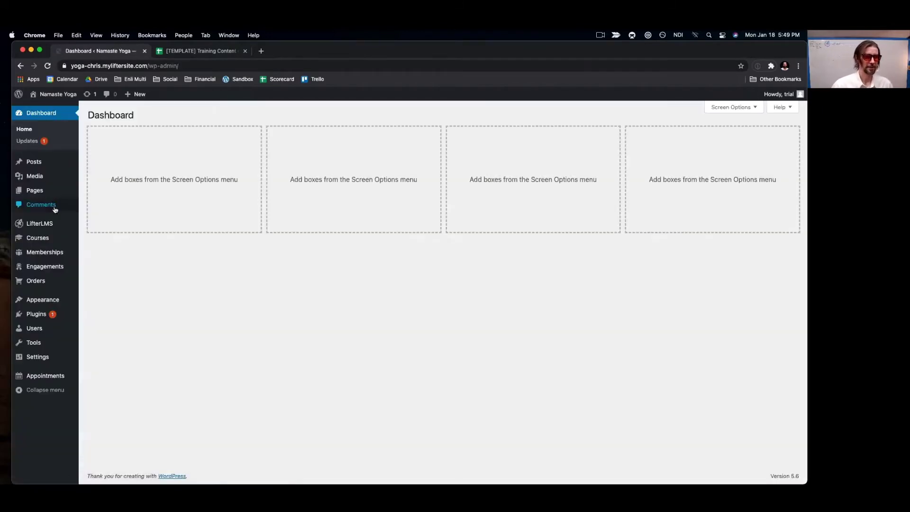
mouse_move(34, 241)
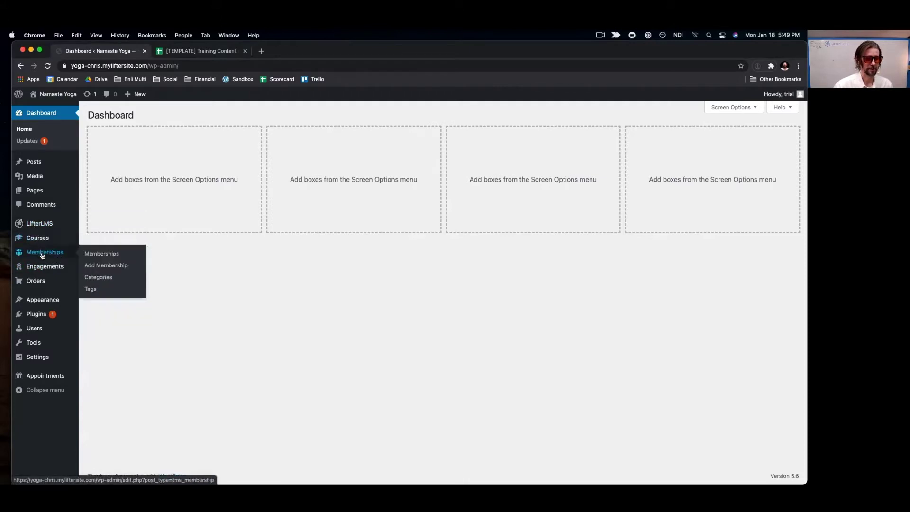
mouse_move(36, 284)
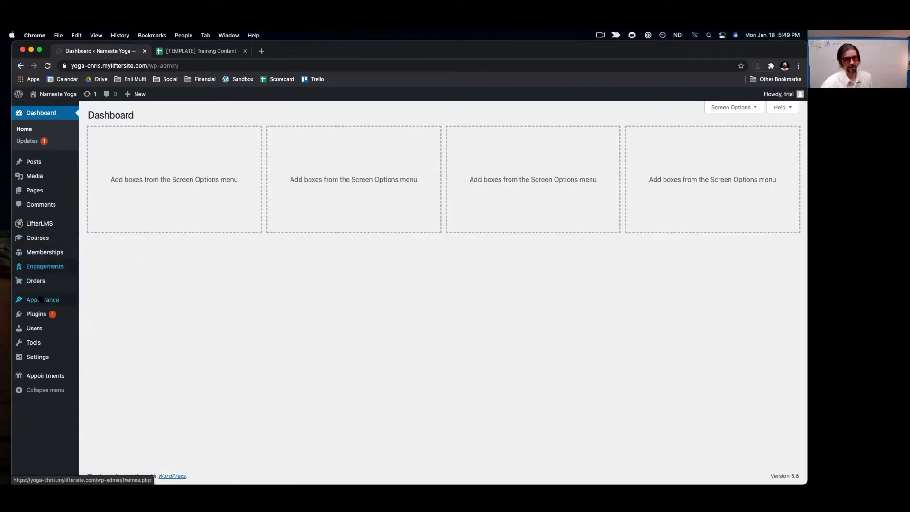
mouse_move(41, 299)
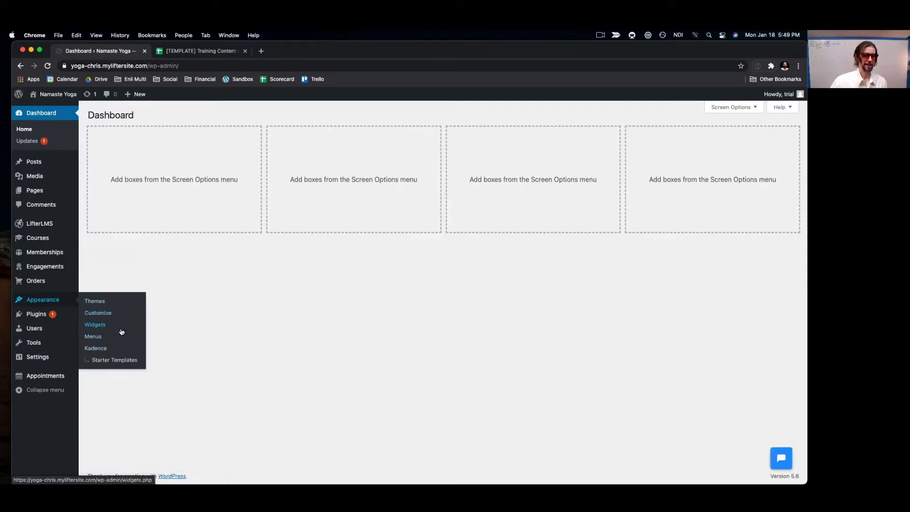
click(96, 349)
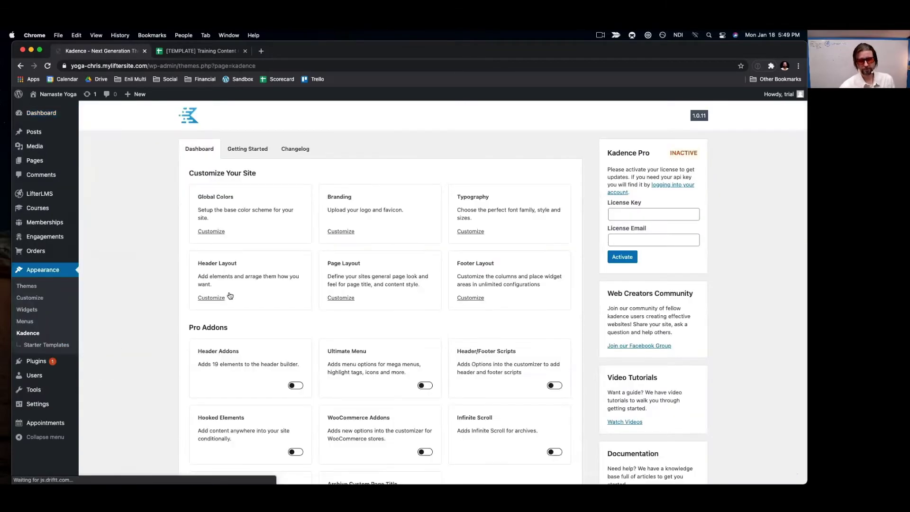
scroll(258, 268, down, 5)
scroll(258, 275, up, 5)
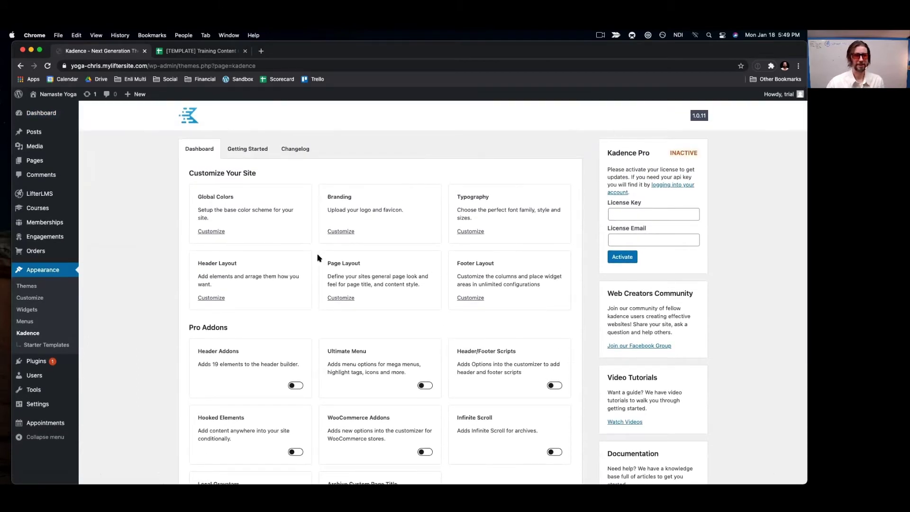
Browse the Kadence starter templates, including the Course and Yoga Studio designs.
click(58, 345)
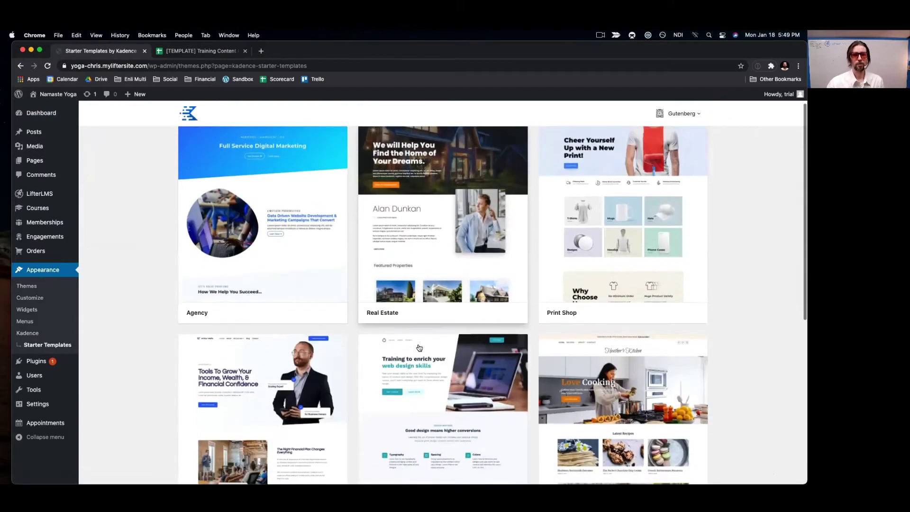
scroll(419, 347, down, 5)
scroll(419, 348, down, 2)
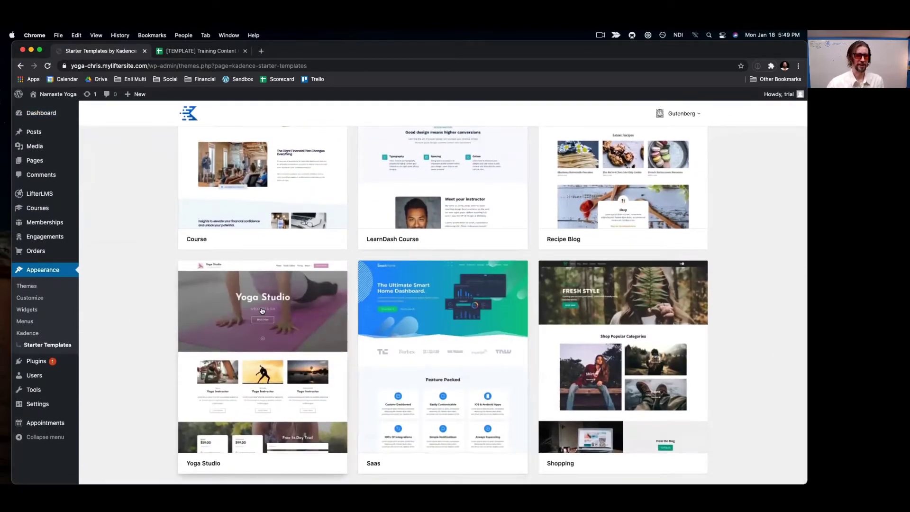
scroll(262, 310, up, 7)
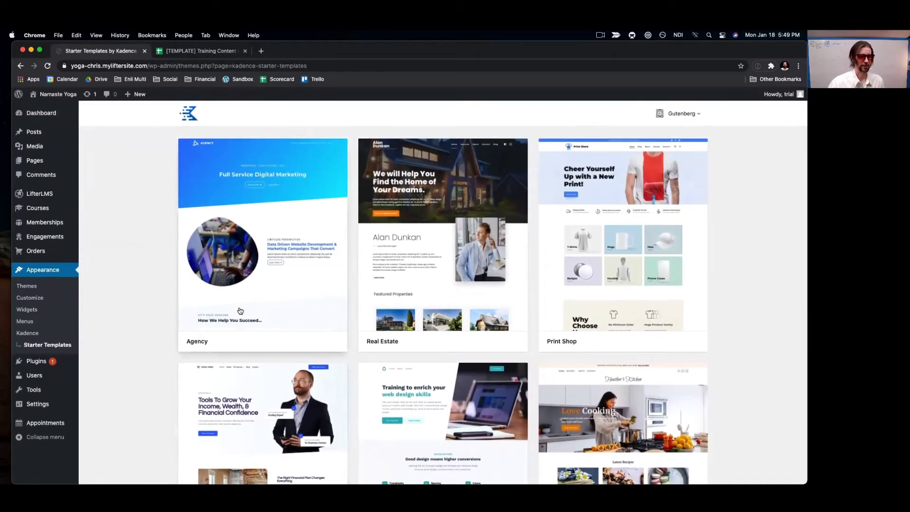
Open the customizer's LifterLMS course layout settings with the 10-Minute Yoga Routine Class page previewed, and center the course title.
click(35, 298)
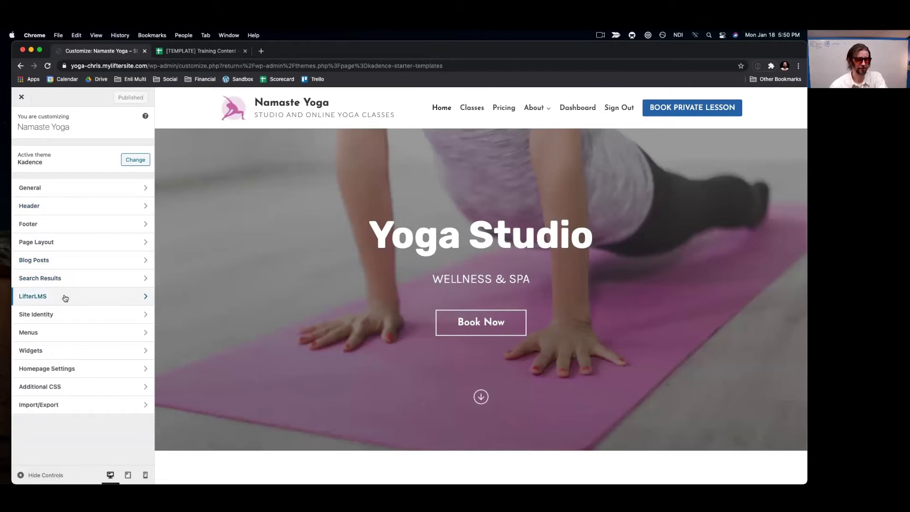
click(474, 108)
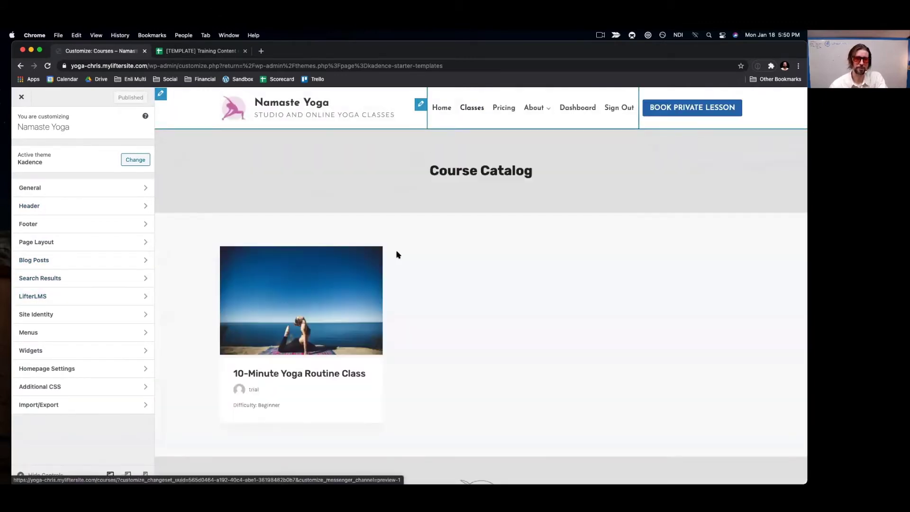
click(296, 375)
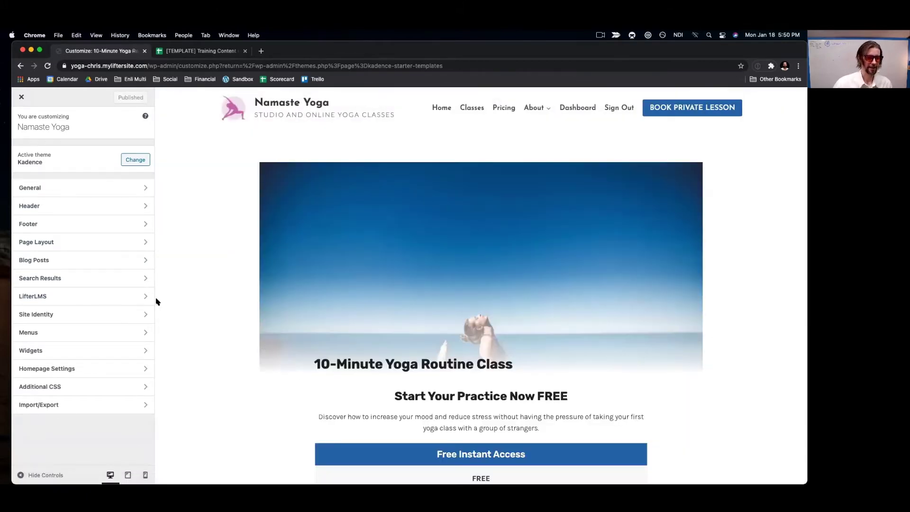
click(133, 298)
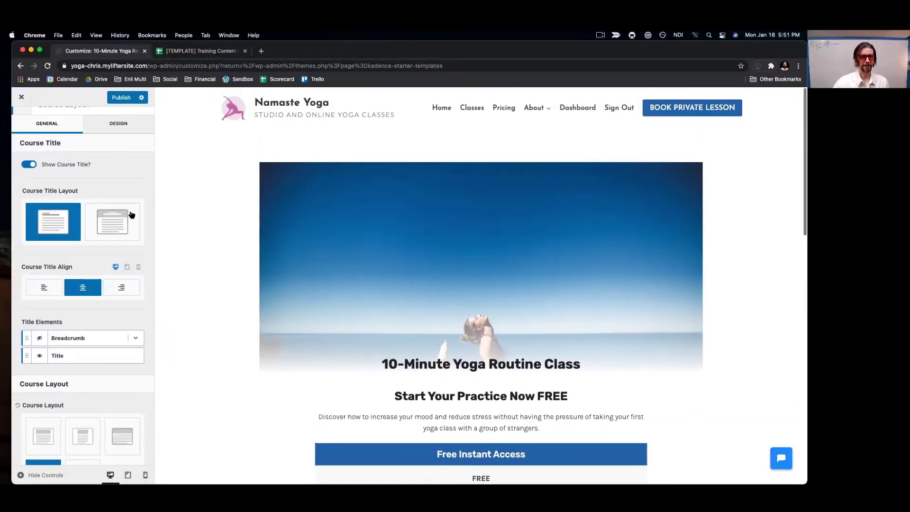
Try the course title layout that puts the title in a banner above the content, and switch back to the in-content layout.
click(129, 217)
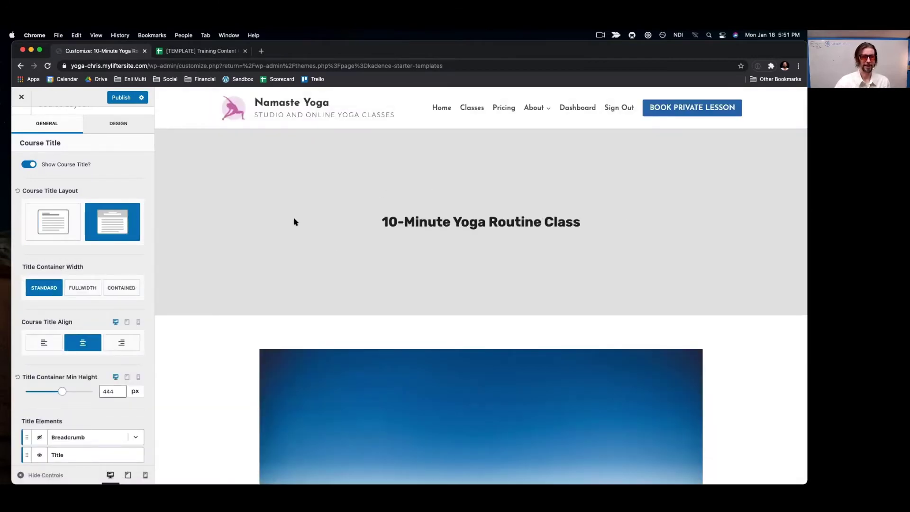
click(62, 233)
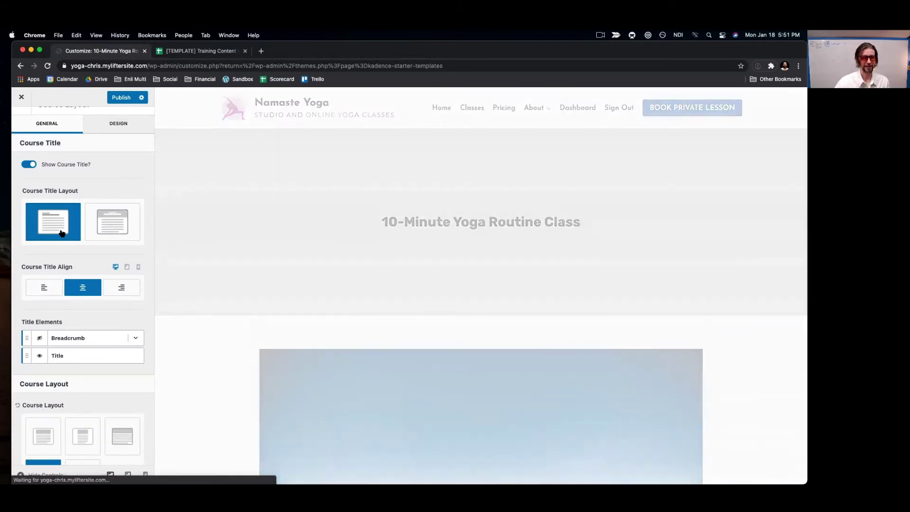
scroll(187, 286, down, 3)
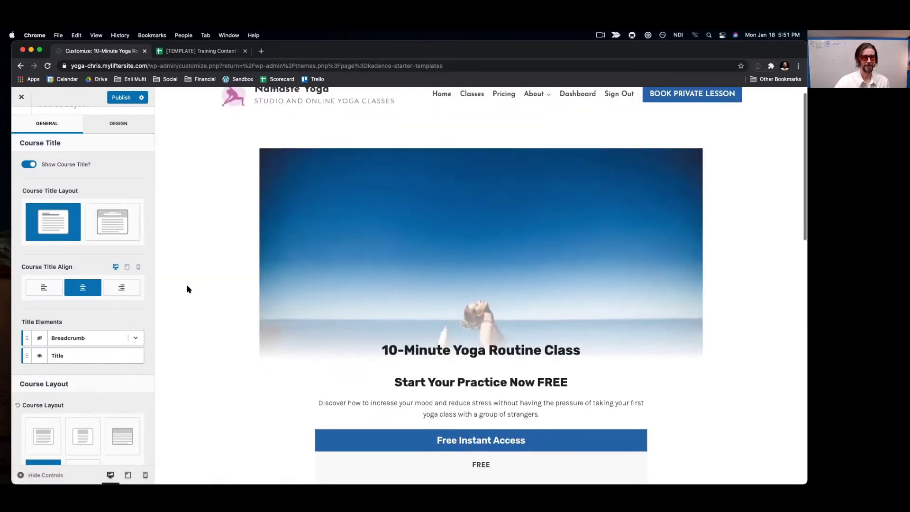
scroll(186, 289, down, 3)
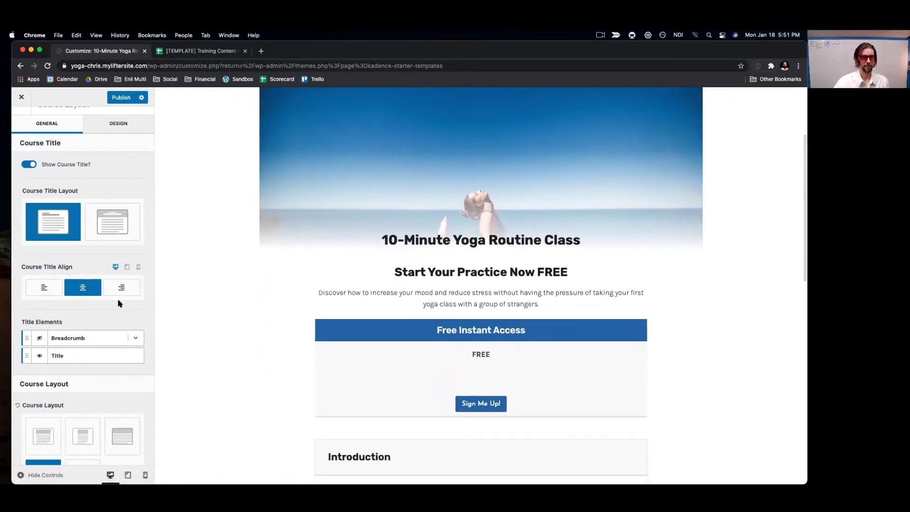
Try left alignment and the breadcrumb for the course title, restoring center alignment and hiding the breadcrumb again.
click(44, 287)
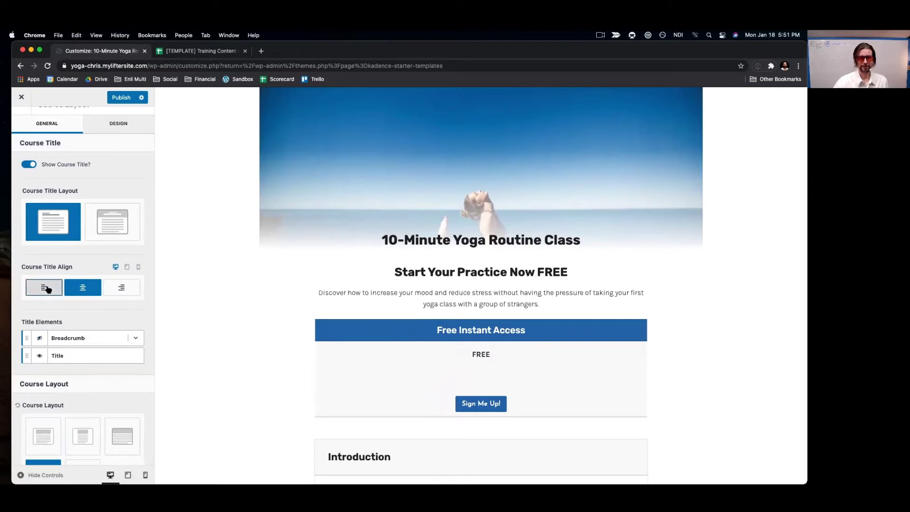
click(83, 289)
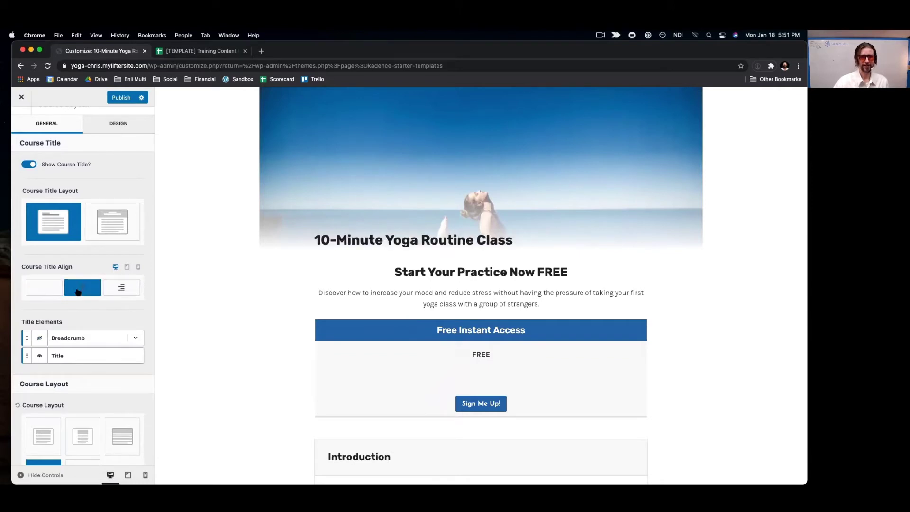
click(40, 338)
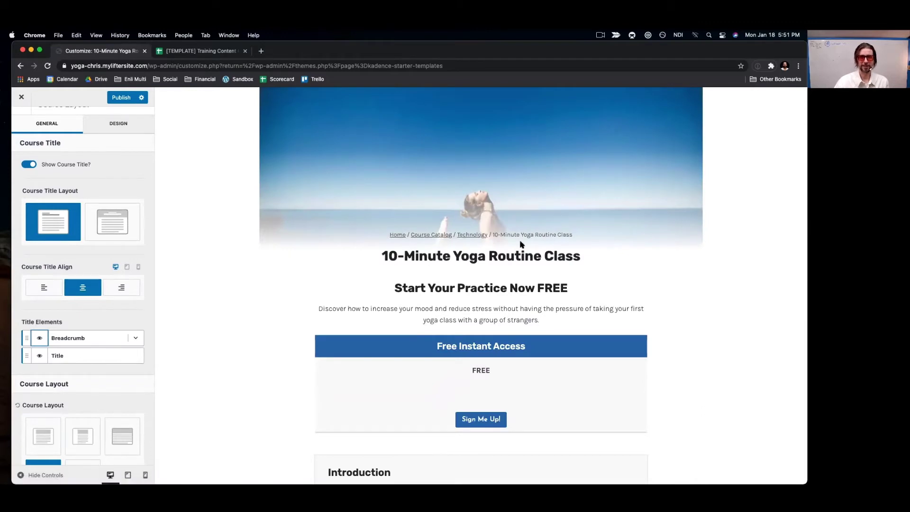
click(40, 339)
Try the boxed content style on the course page and switch back to unboxed.
scroll(81, 380, down, 3)
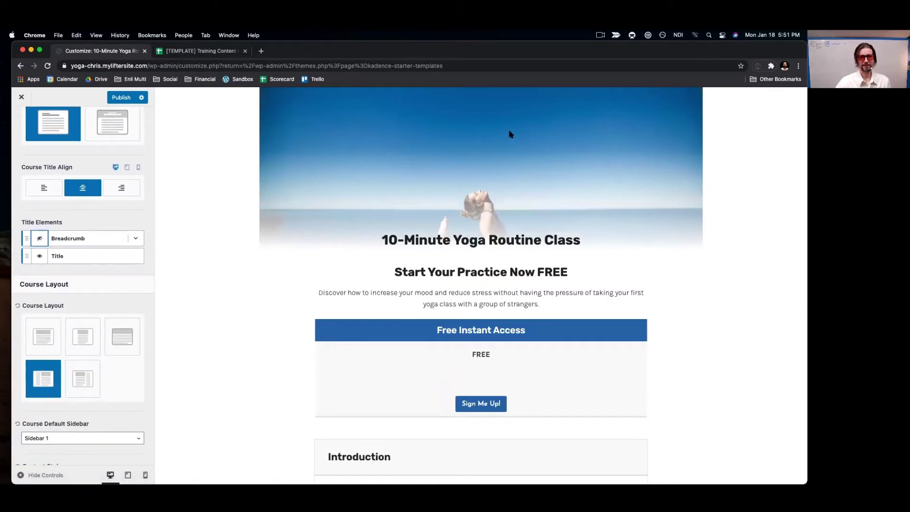
scroll(183, 305, down, 2)
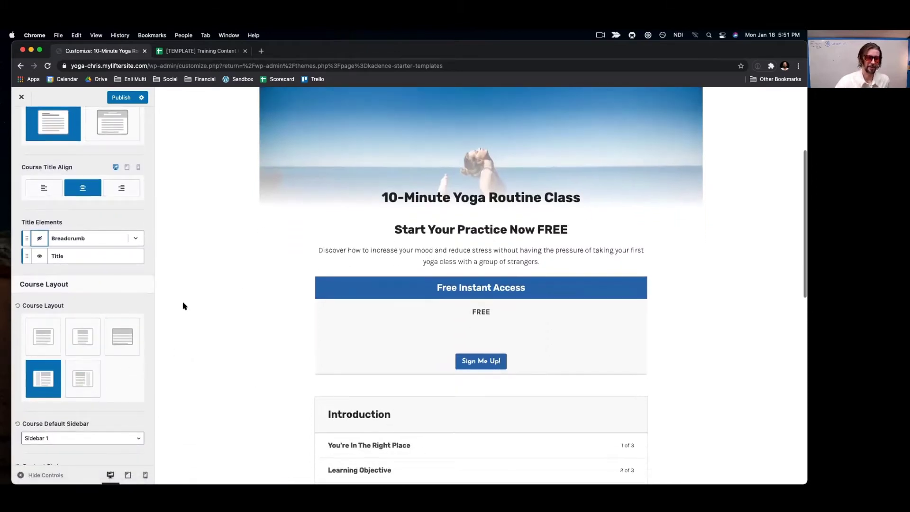
scroll(73, 336, down, 4)
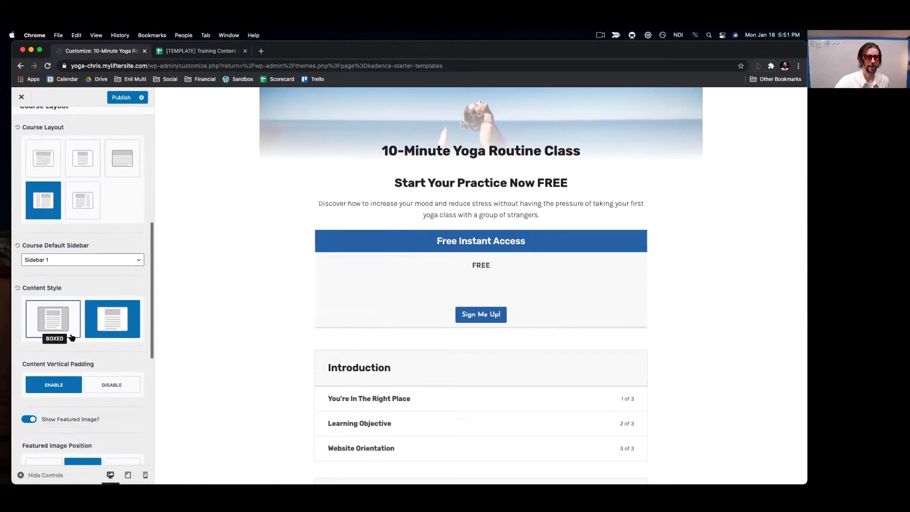
click(56, 320)
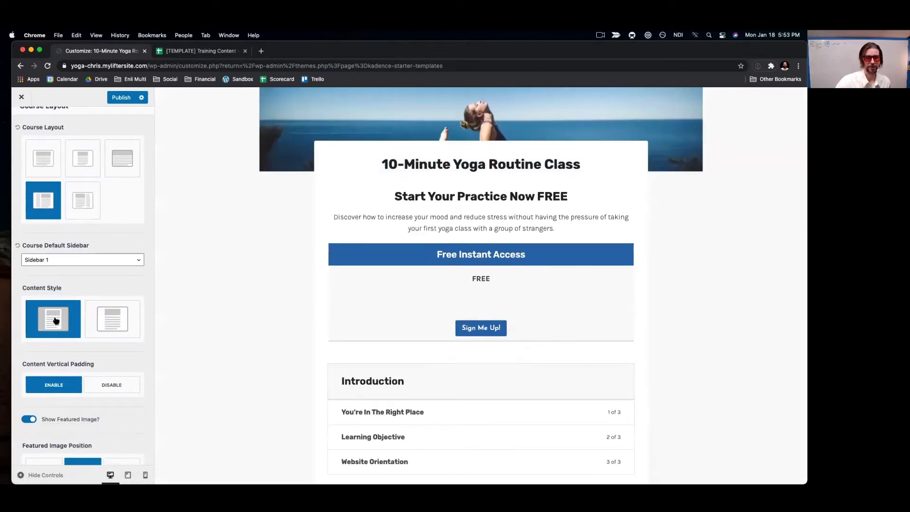
click(116, 312)
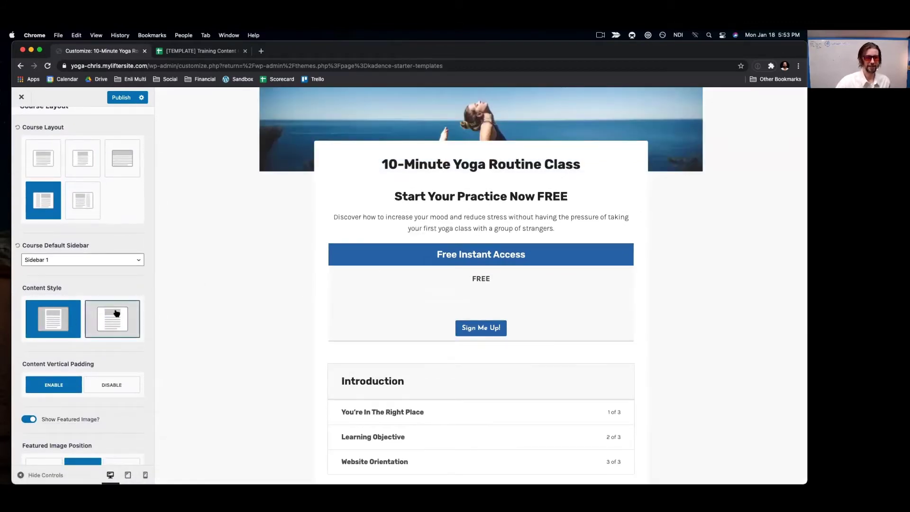
Try disabling the course page's content vertical padding and enable it again.
scroll(116, 312, down, 3)
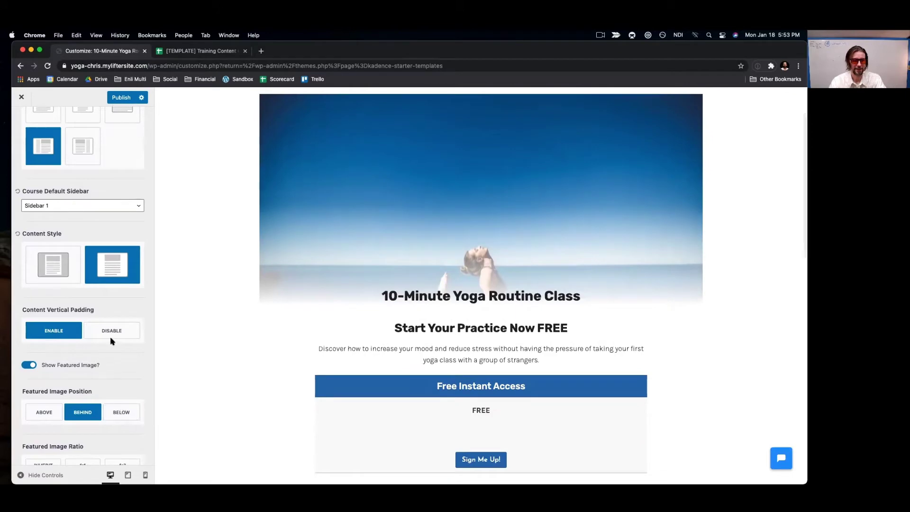
click(111, 332)
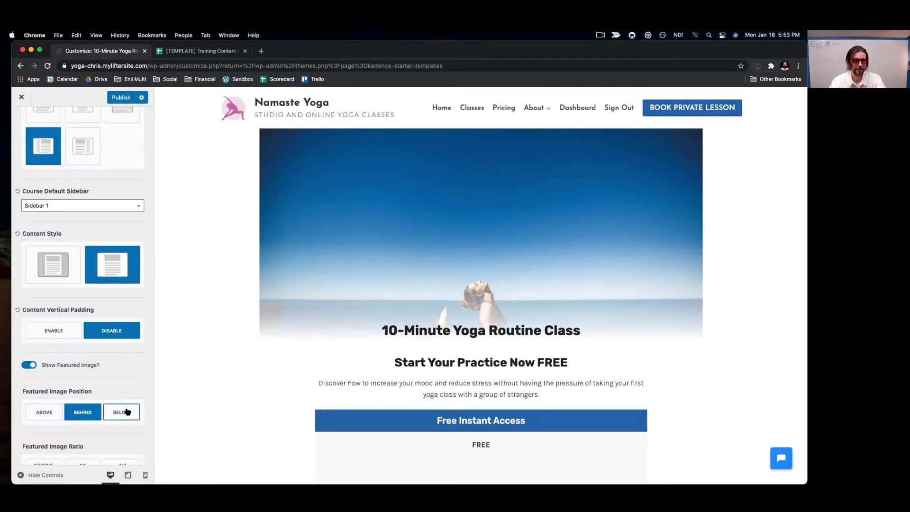
click(57, 332)
Try the Above position for the course's featured image and return it to Behind.
scroll(434, 345, down, 5)
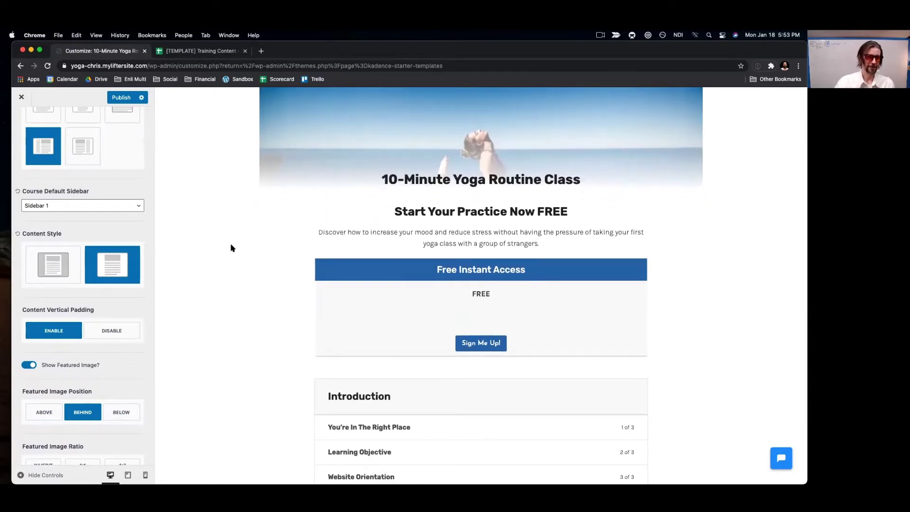
scroll(125, 379, down, 2)
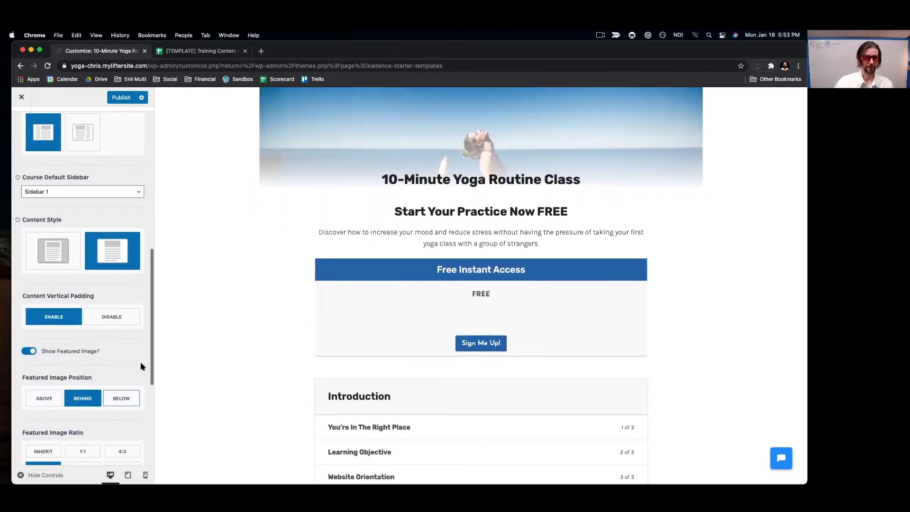
scroll(347, 221, up, 1)
click(44, 398)
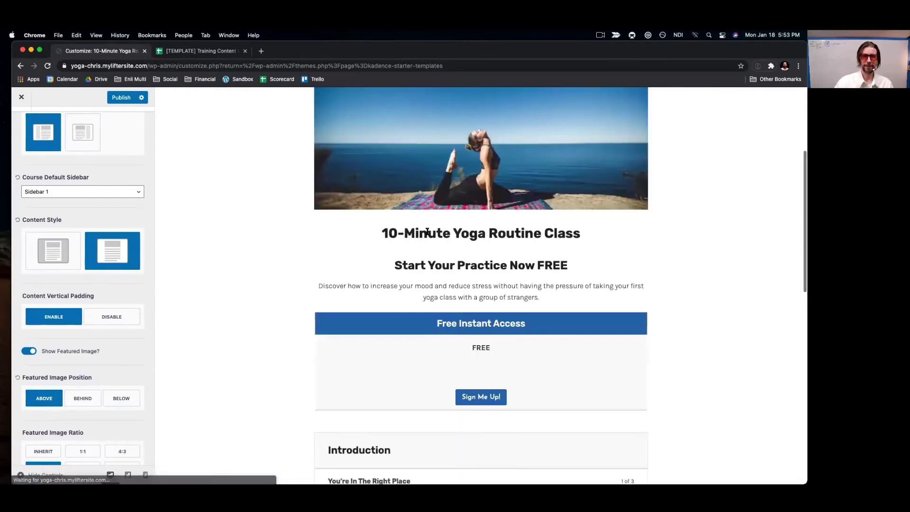
click(82, 398)
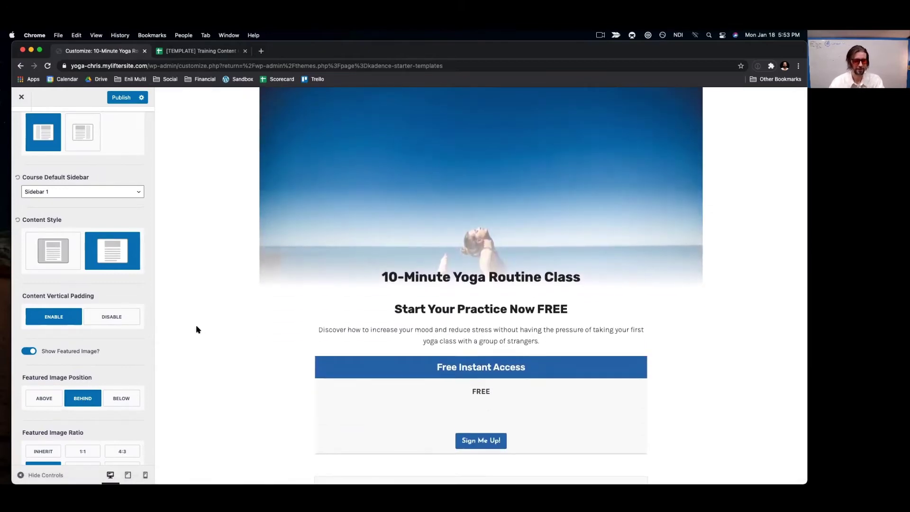
Try the 1:1, 4:3, 2:1 and 16:9 ratios for the featured image and return it to 3:2.
scroll(65, 409, down, 3)
click(81, 393)
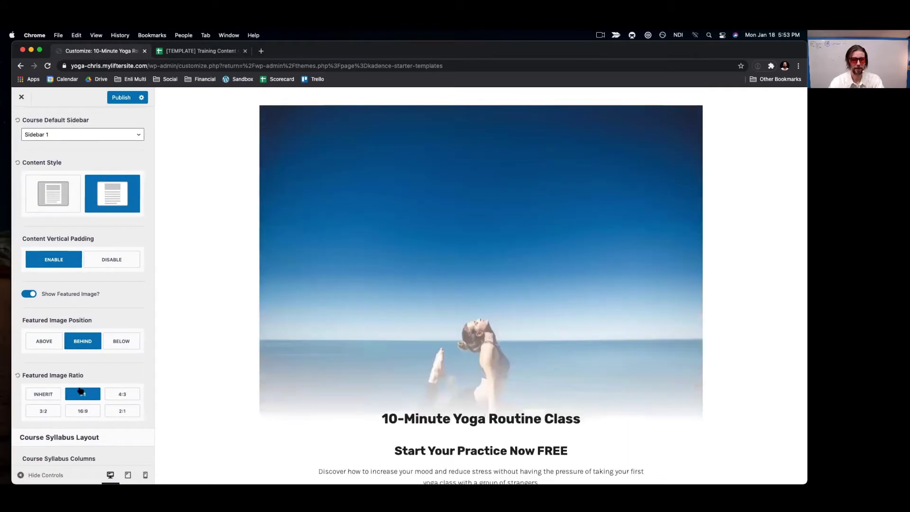
click(119, 397)
click(132, 414)
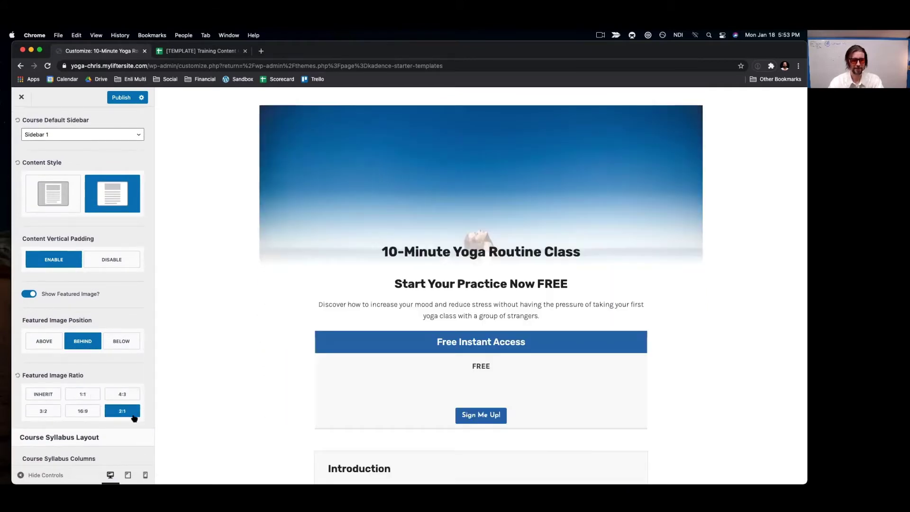
click(71, 410)
click(57, 411)
scroll(138, 399, down, 5)
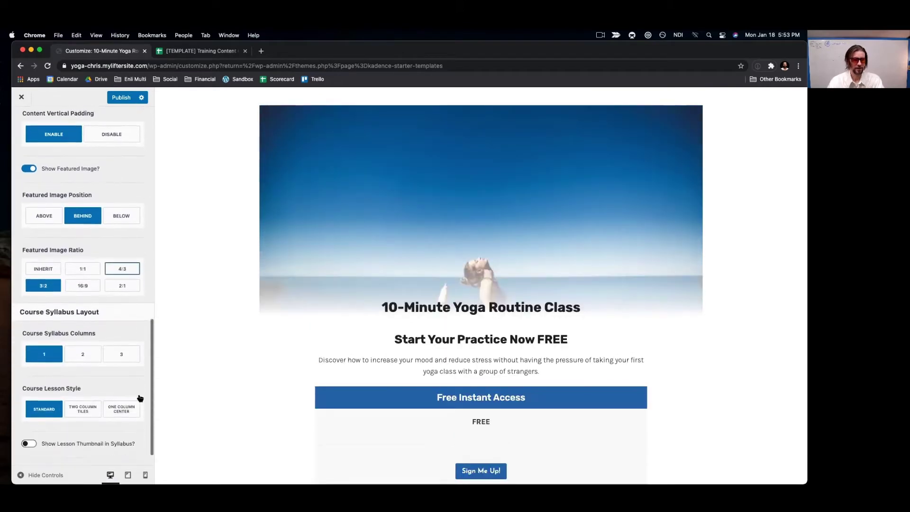
Try 2 and 3 columns for the course syllabus and return it to 1 column.
scroll(390, 431, down, 7)
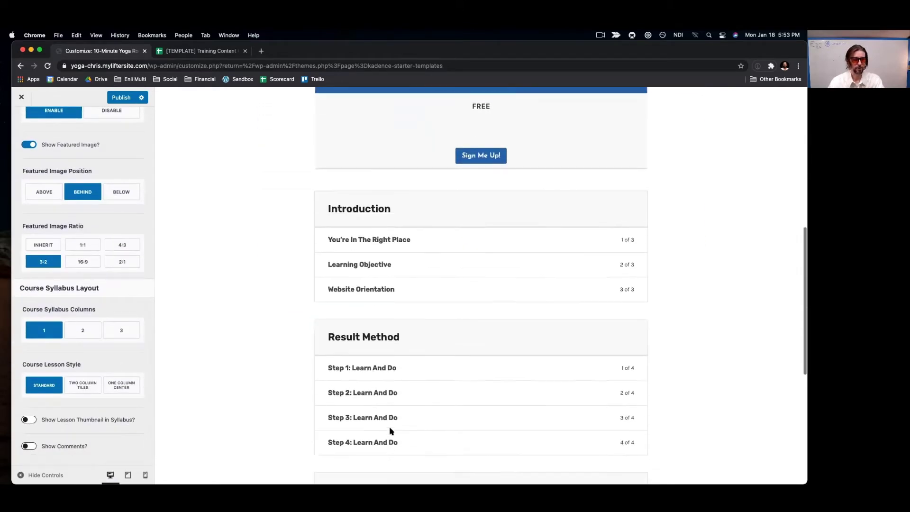
click(90, 325)
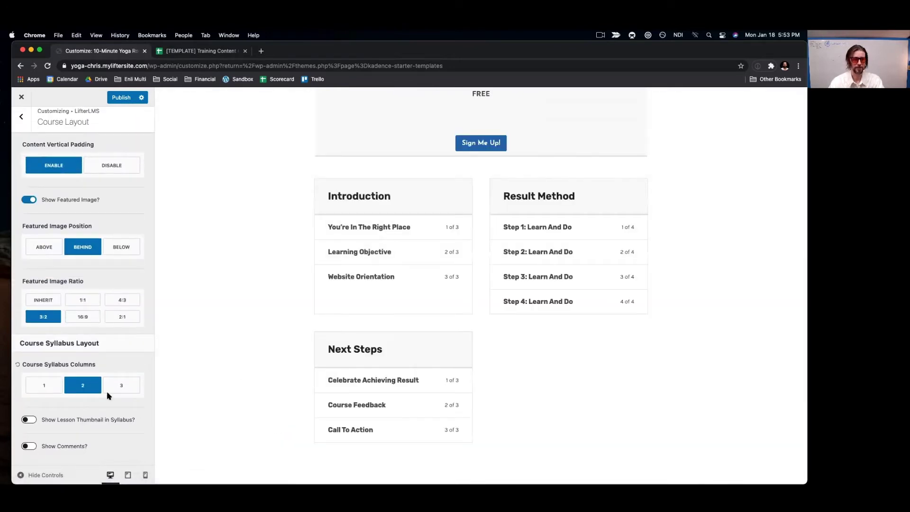
click(122, 385)
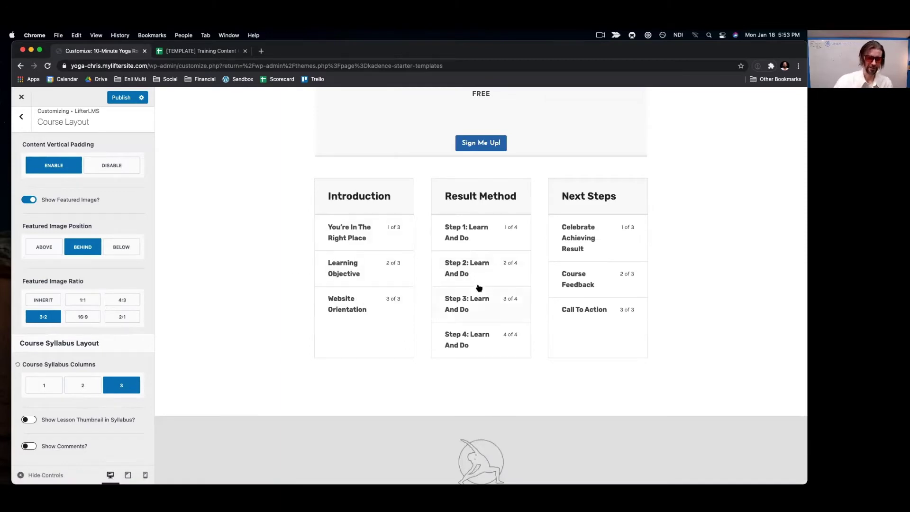
scroll(236, 278, up, 2)
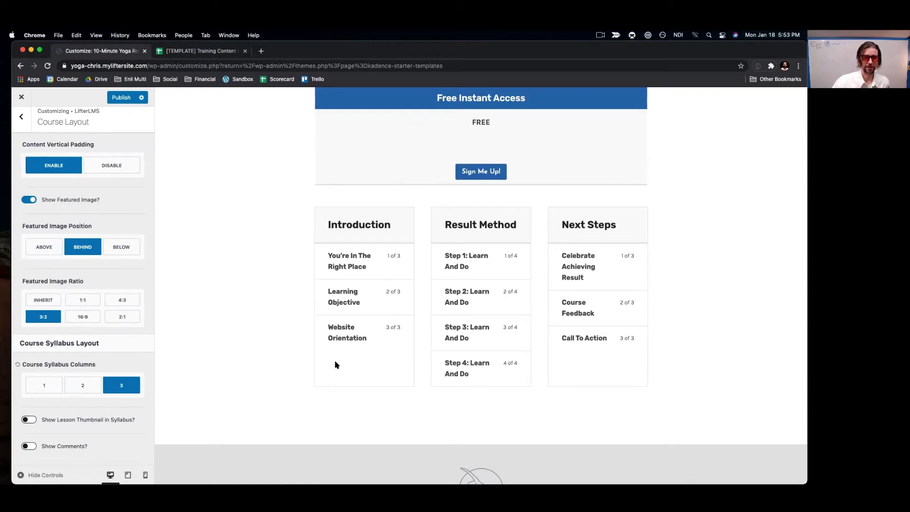
scroll(102, 418, up, 10)
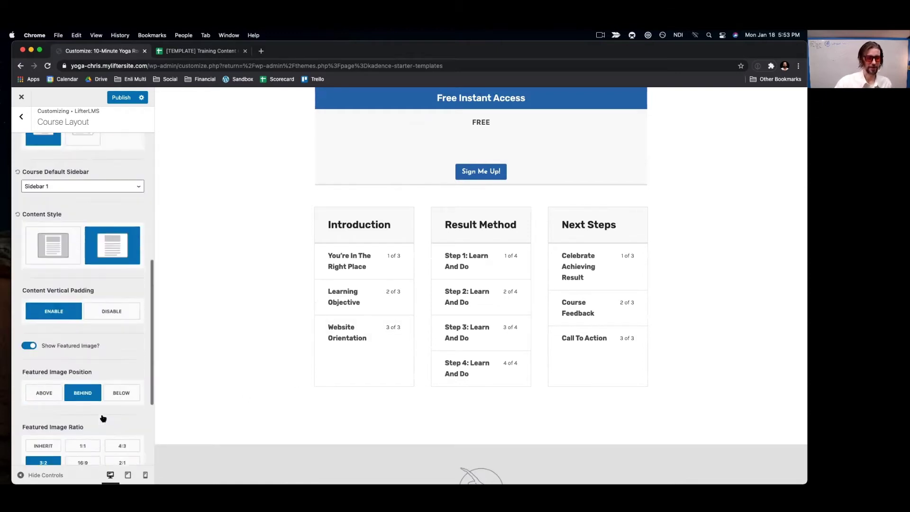
scroll(107, 300, down, 10)
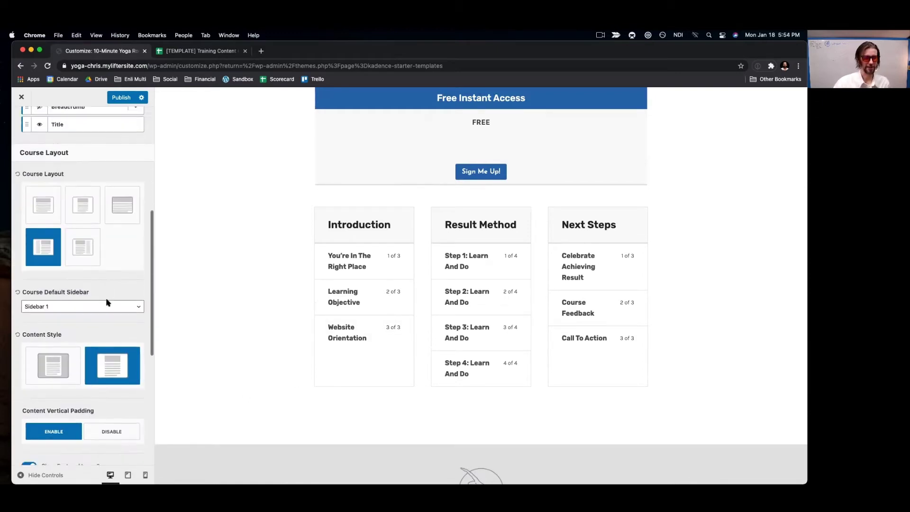
click(47, 384)
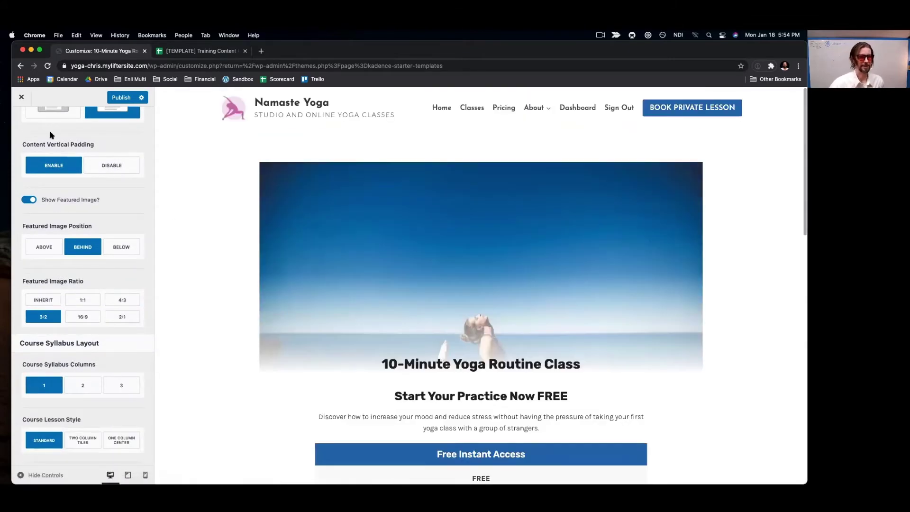
Open the Course Archive settings and load the Classes page in the preview.
scroll(29, 117, up, 10)
click(23, 121)
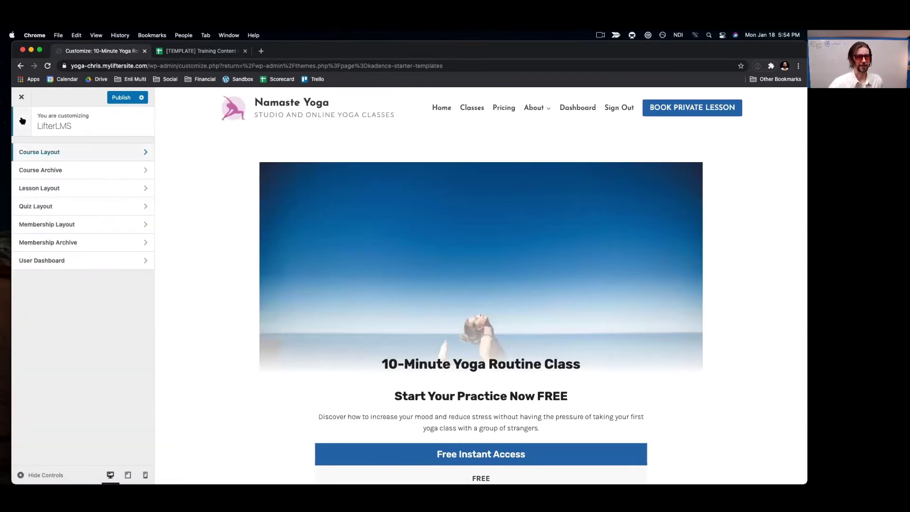
click(62, 168)
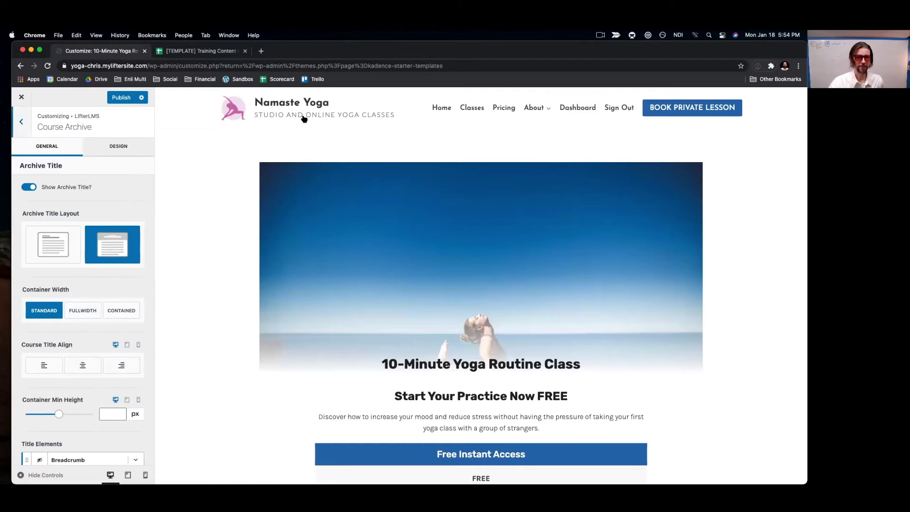
click(469, 108)
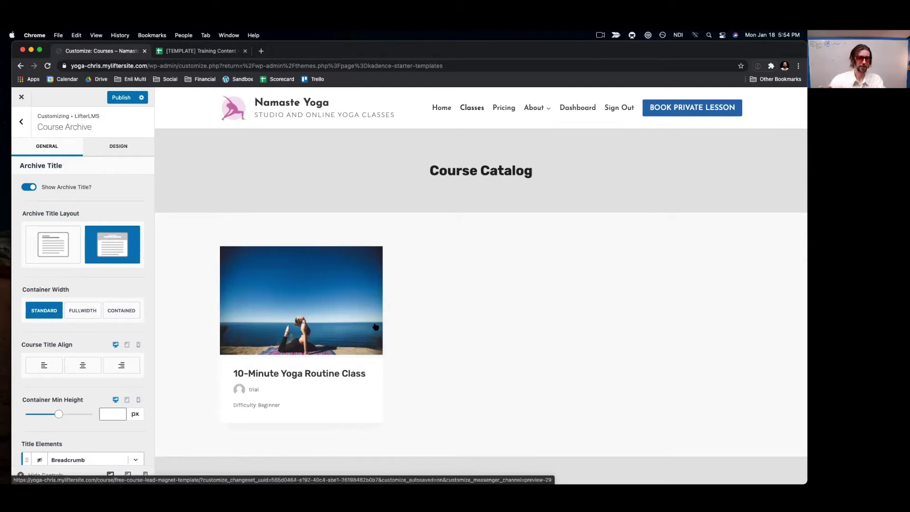
Try the in-content title layout for the course archive and return it to the banner layout above the content.
click(55, 240)
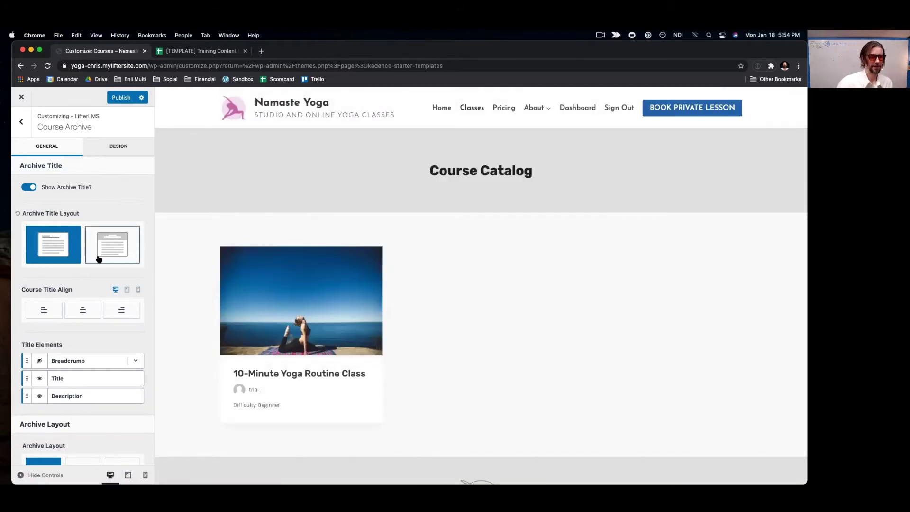
scroll(102, 282, down, 1)
click(109, 242)
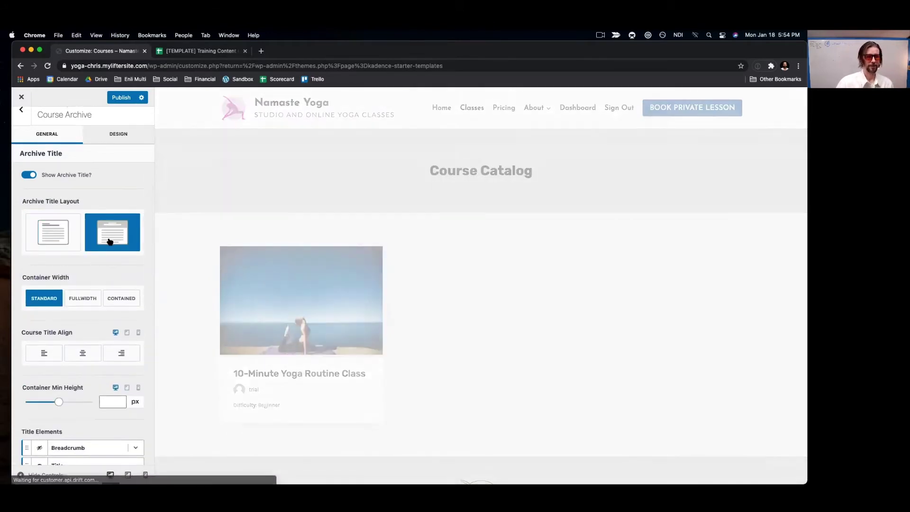
Try the narrow and fullwidth archive layouts for the course catalog and return it to the normal layout.
scroll(112, 352, down, 3)
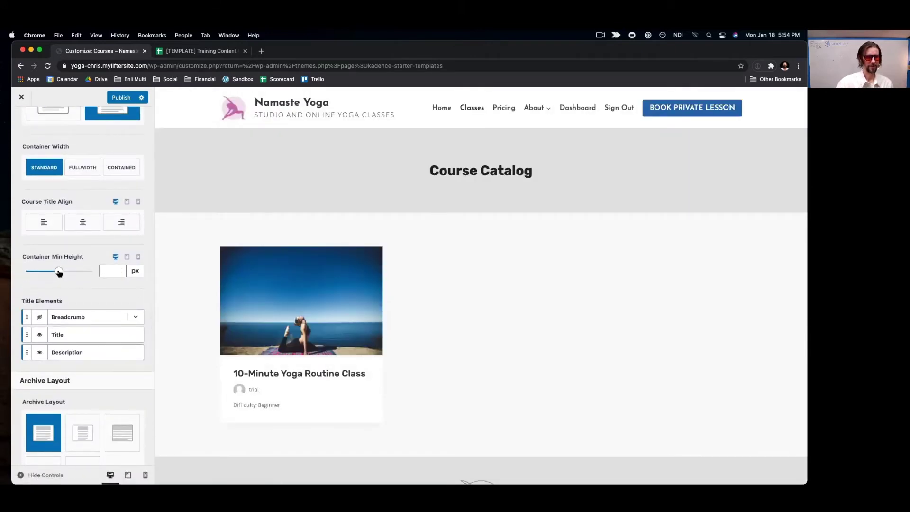
scroll(66, 303, down, 1)
click(83, 390)
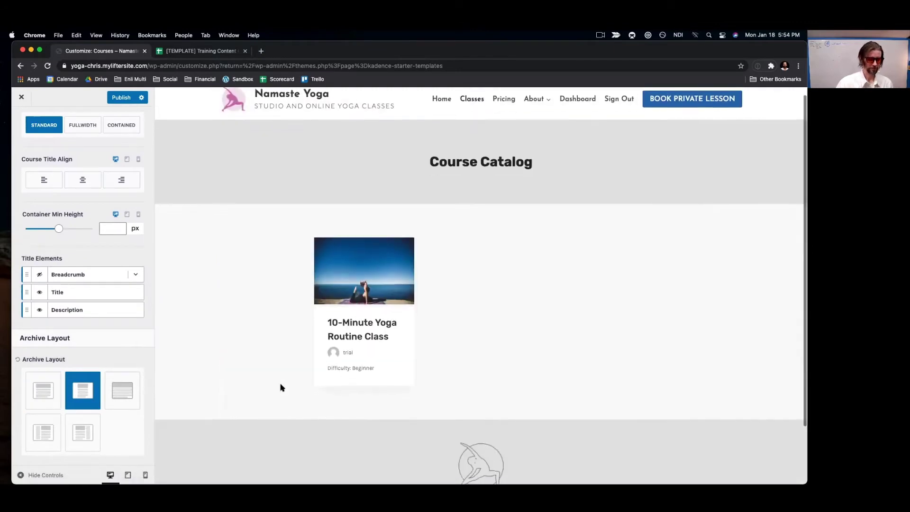
click(119, 398)
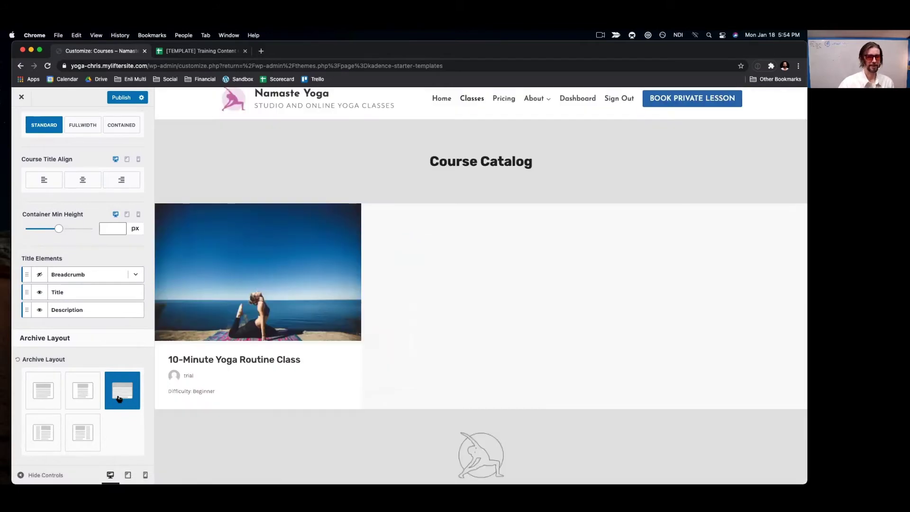
click(51, 394)
scroll(50, 395, down, 1)
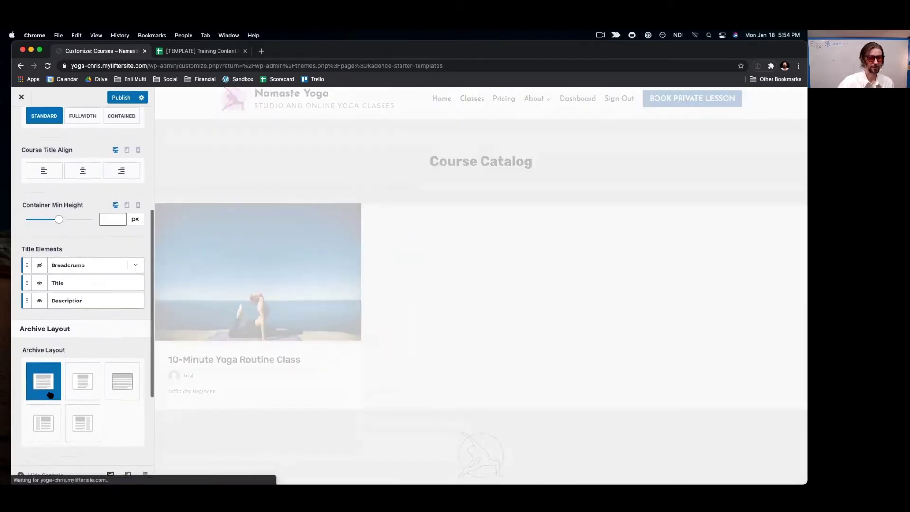
Try the unboxed content style for the course archive and switch back to boxed.
scroll(50, 395, down, 2)
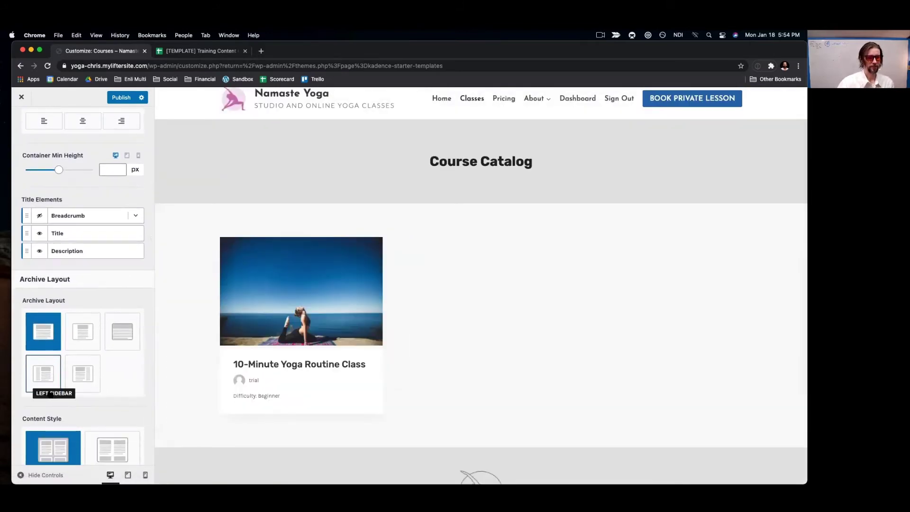
scroll(109, 438, down, 3)
click(100, 399)
click(75, 403)
scroll(67, 402, down, 1)
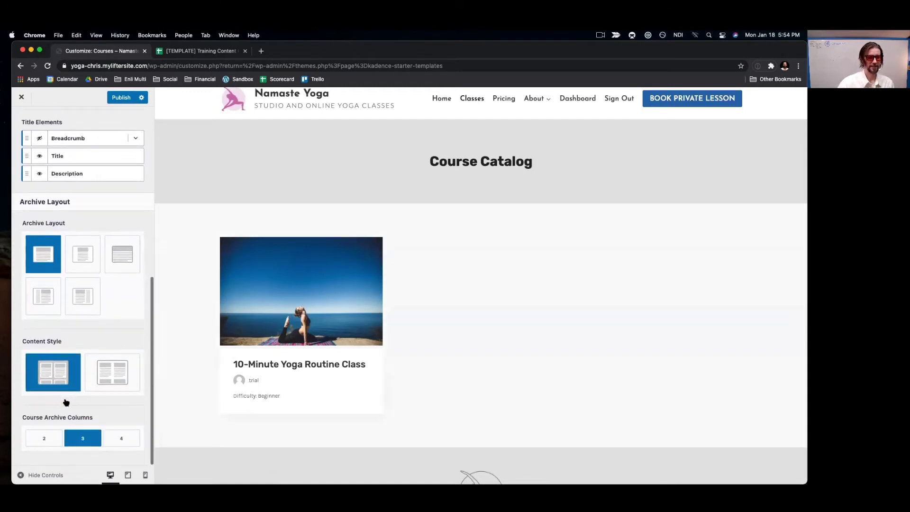
Set the course archive to 2 columns and return to the list of LifterLMS settings.
click(48, 435)
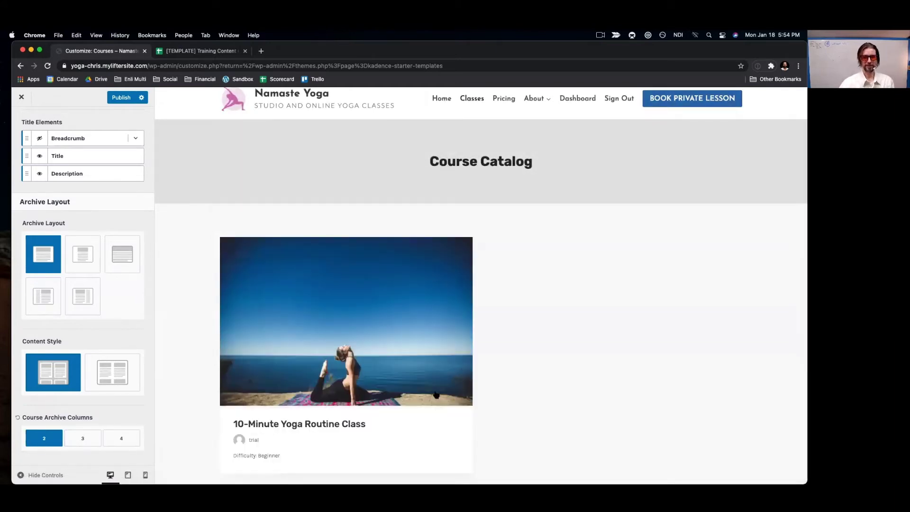
scroll(447, 379, down, 5)
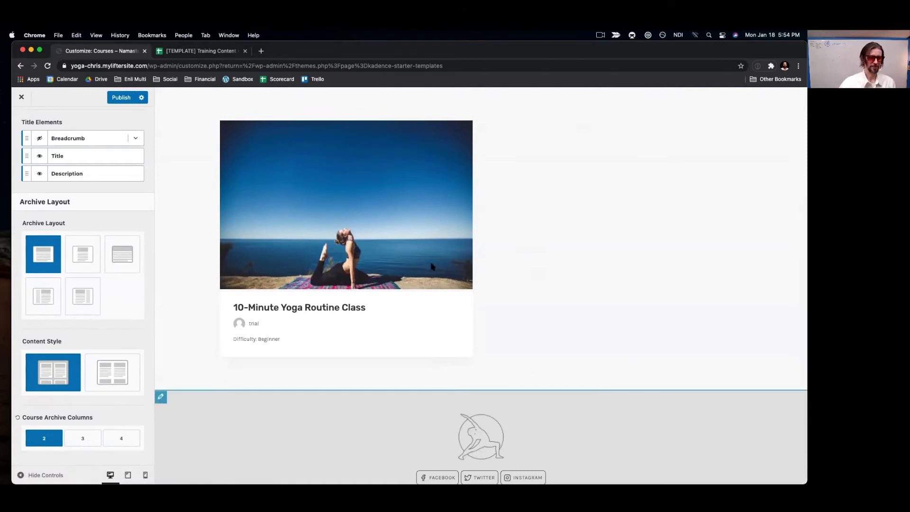
scroll(102, 301, up, 10)
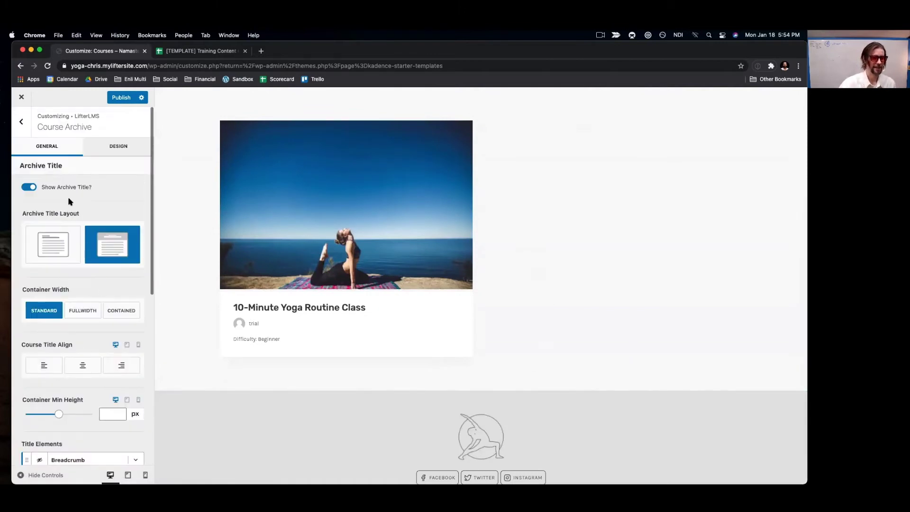
click(21, 119)
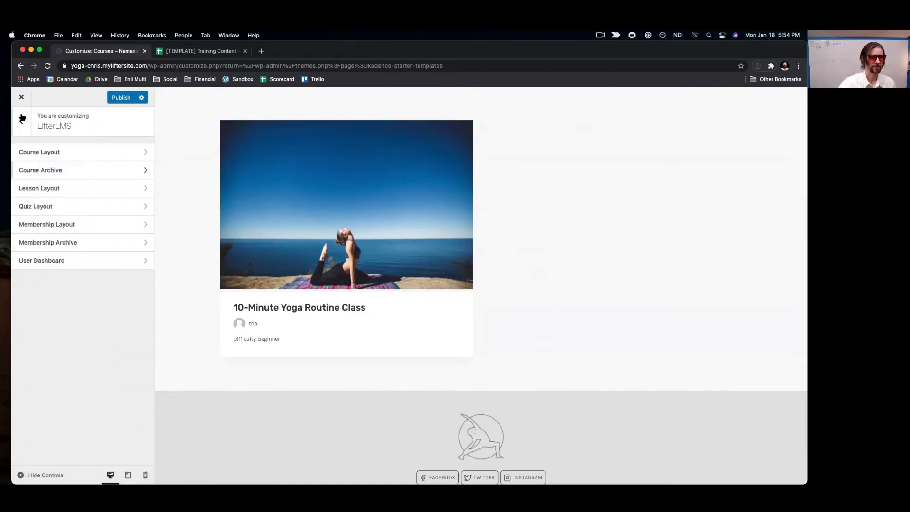
Load the course's "You're In The Right Place" lesson in the preview and open the Lesson Layout settings.
click(267, 309)
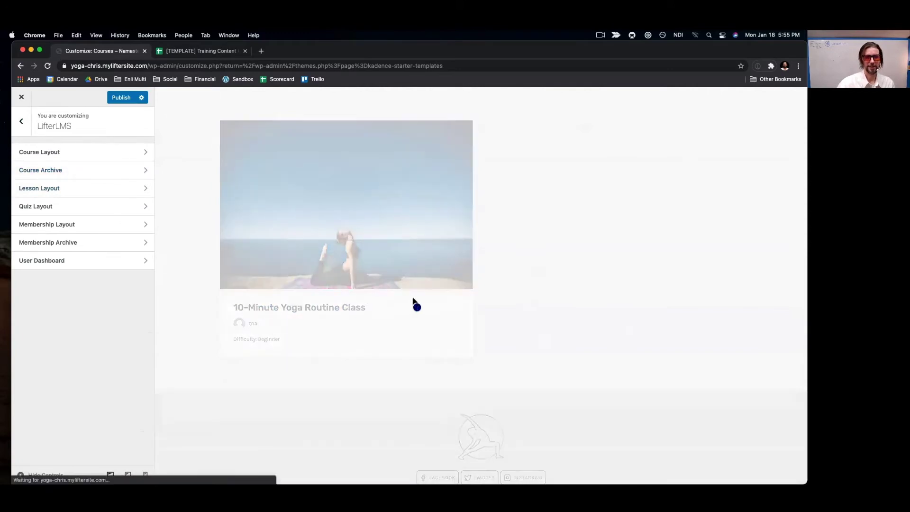
scroll(407, 295, down, 5)
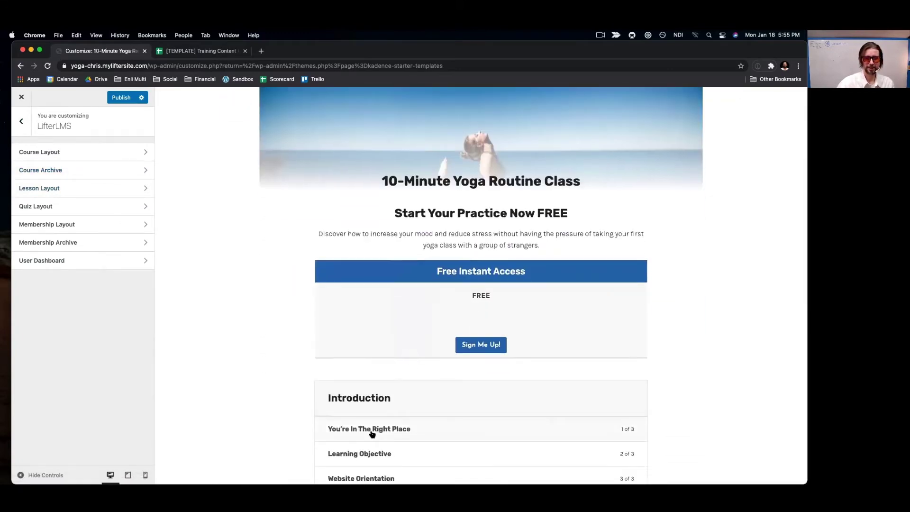
click(371, 427)
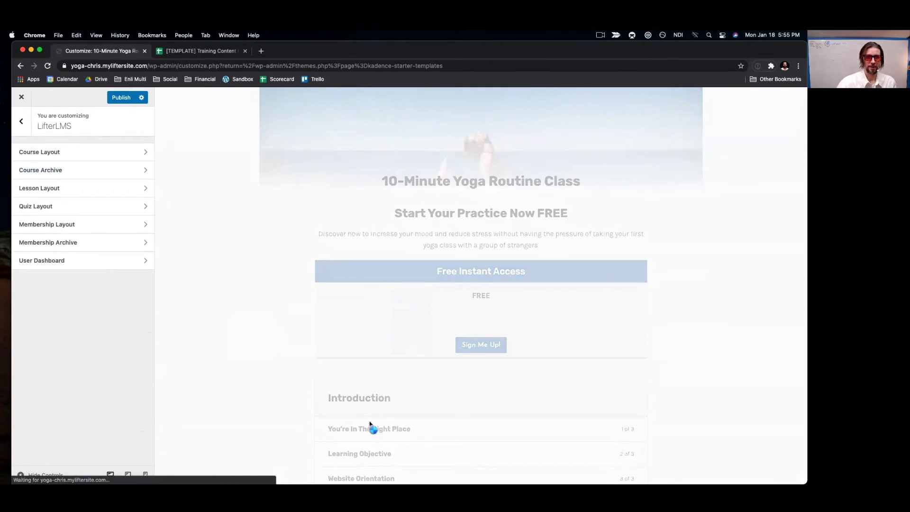
scroll(366, 409, down, 4)
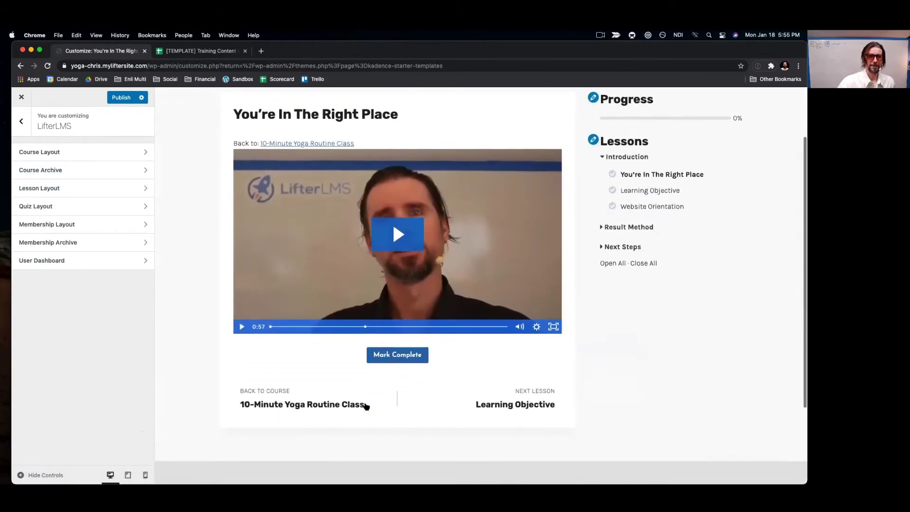
scroll(365, 405, up, 3)
scroll(367, 406, up, 1)
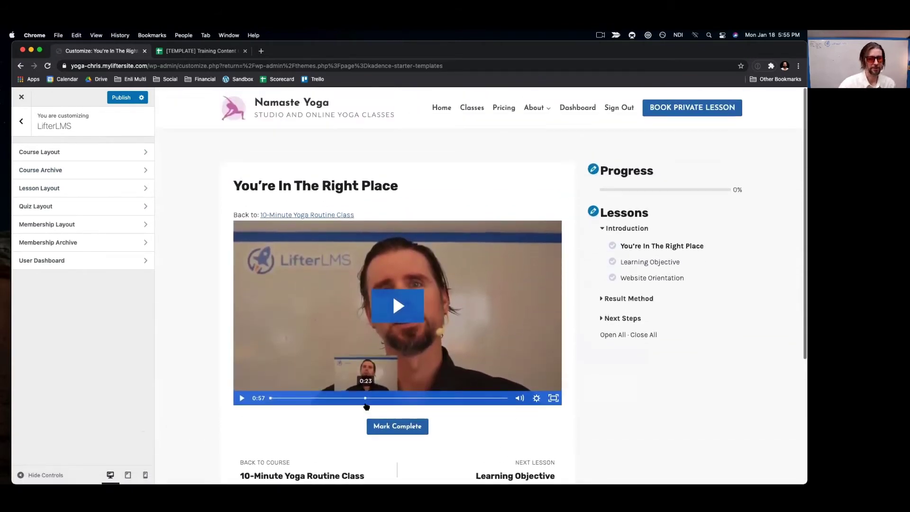
click(114, 188)
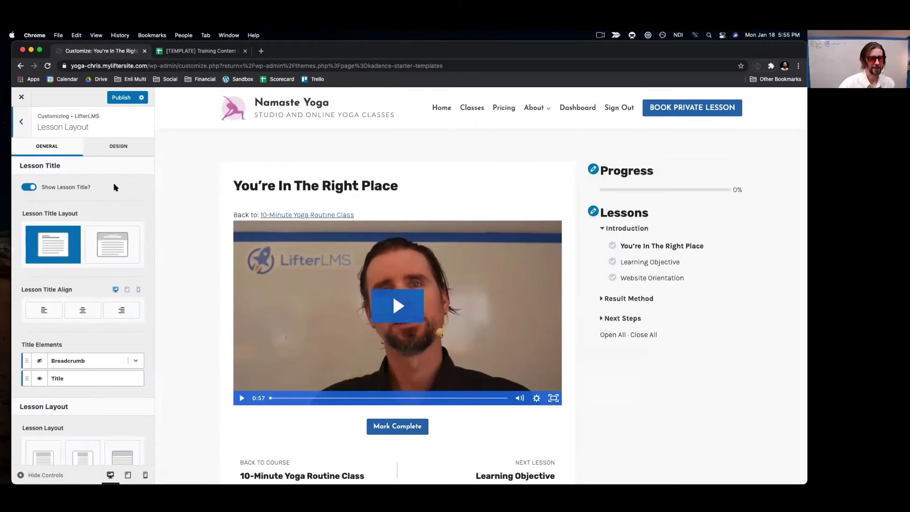
Try hiding the lesson title and showing the breadcrumb, restoring each to its original visibility.
click(24, 187)
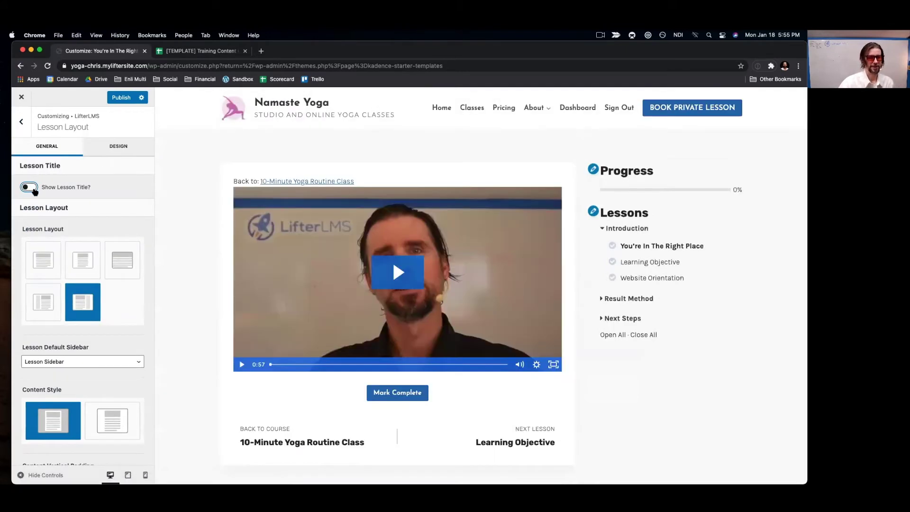
click(34, 189)
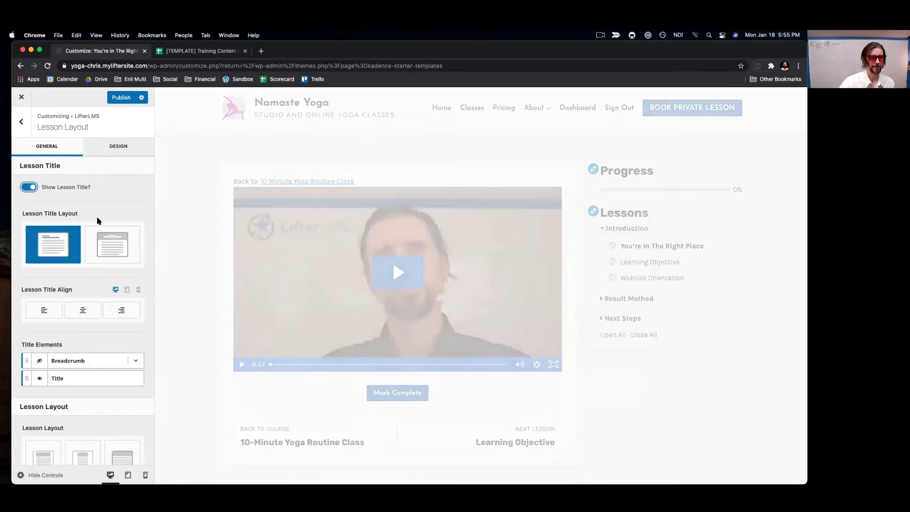
scroll(114, 341, down, 2)
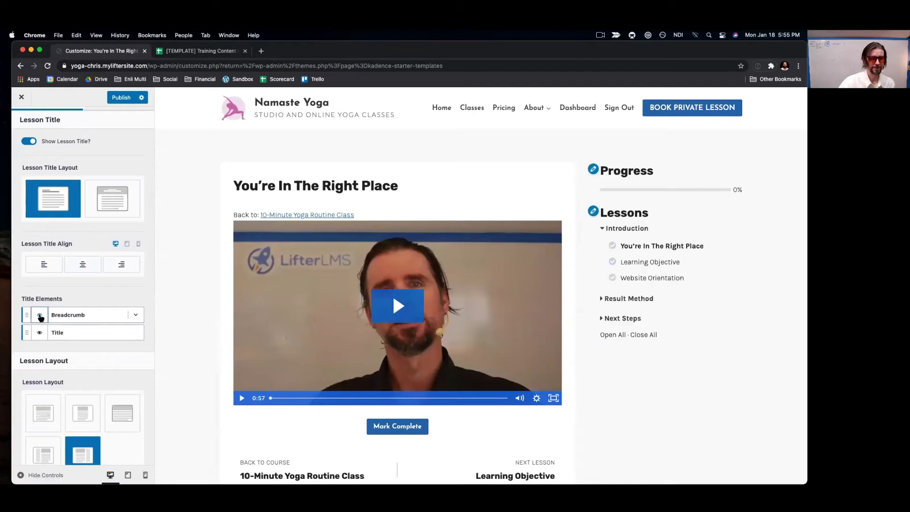
click(40, 318)
scroll(105, 341, down, 3)
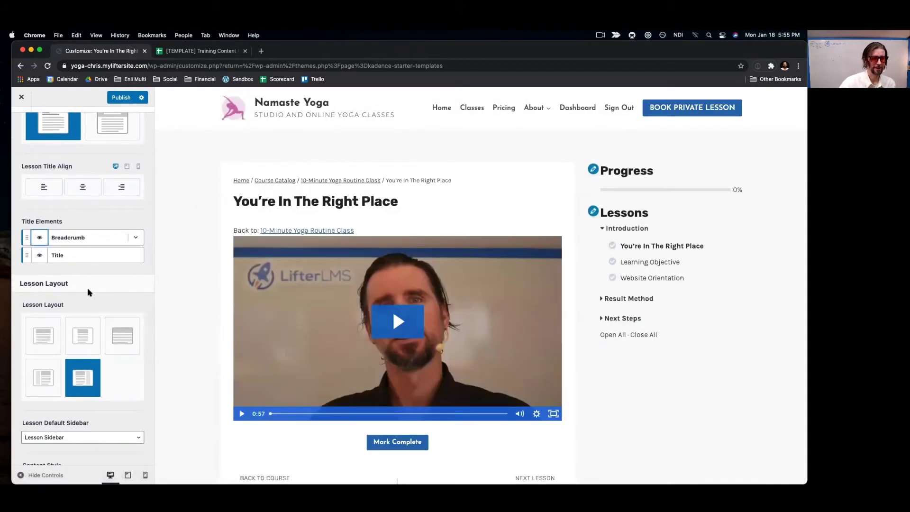
click(40, 240)
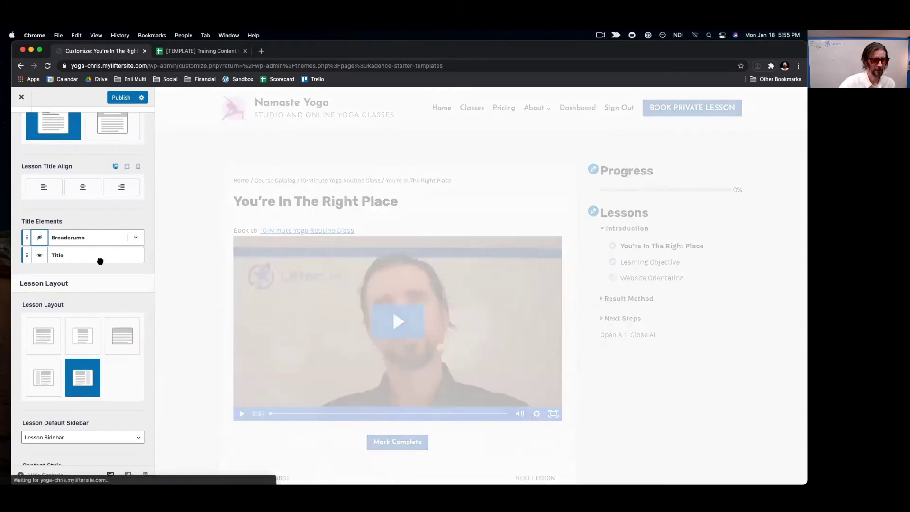
Try the narrow lesson layout and return it to the right sidebar layout.
click(82, 315)
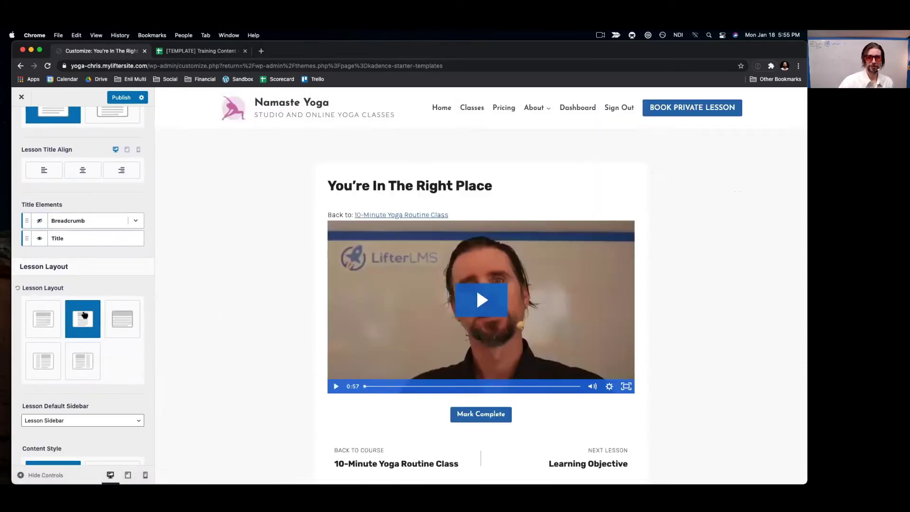
click(88, 360)
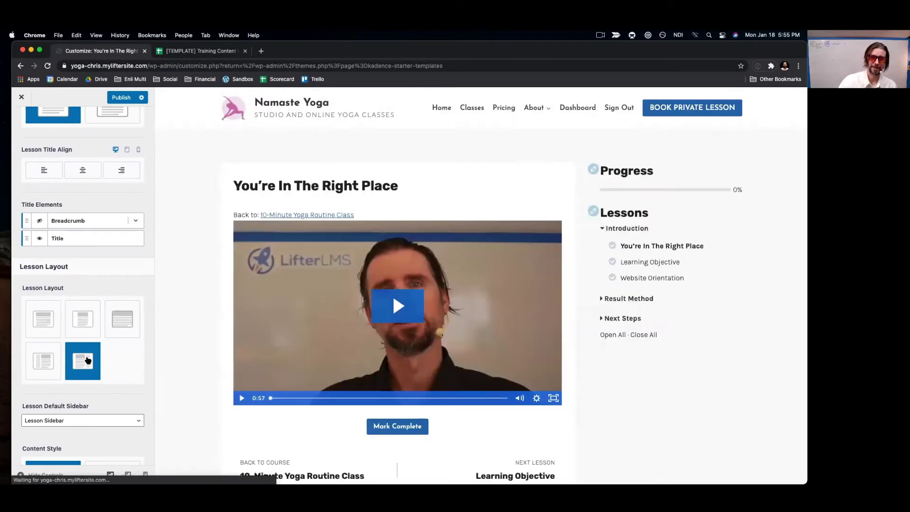
Try the left sidebar lesson layout, return it to the right sidebar and switch the lesson content style to unboxed.
click(42, 366)
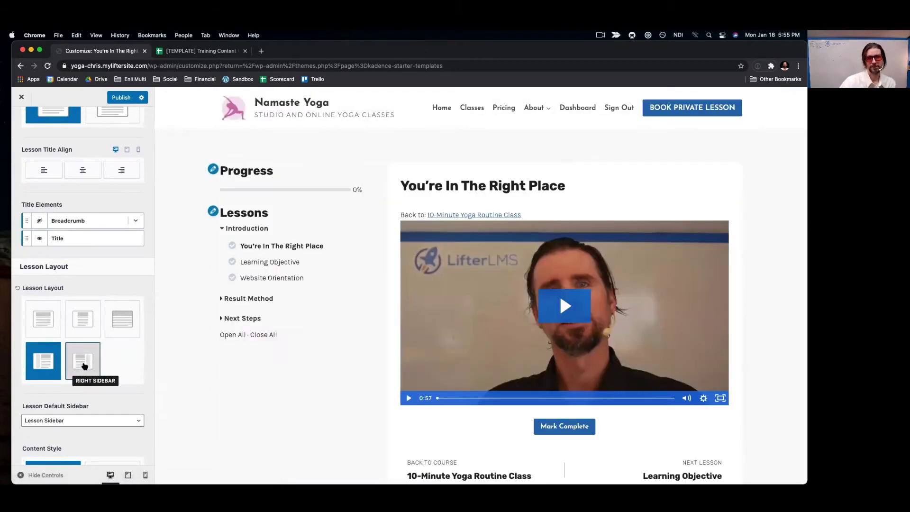
click(84, 365)
scroll(84, 366, down, 5)
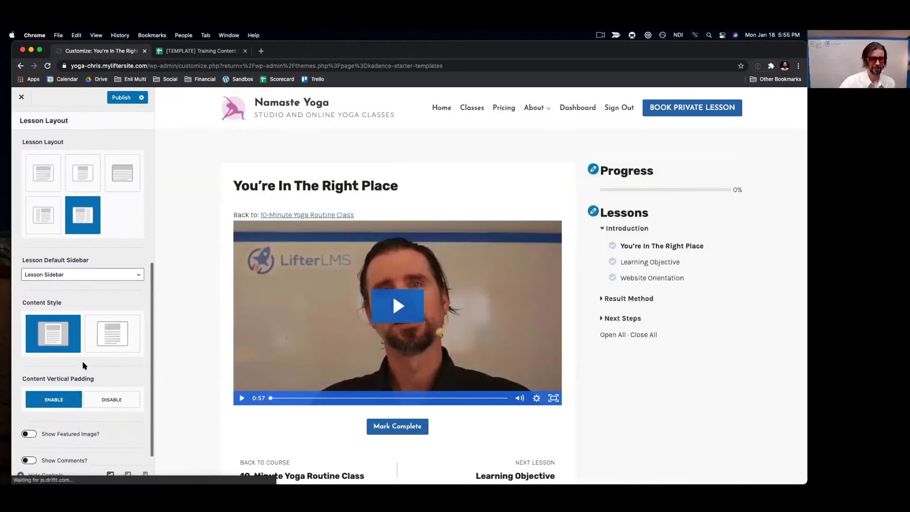
click(117, 339)
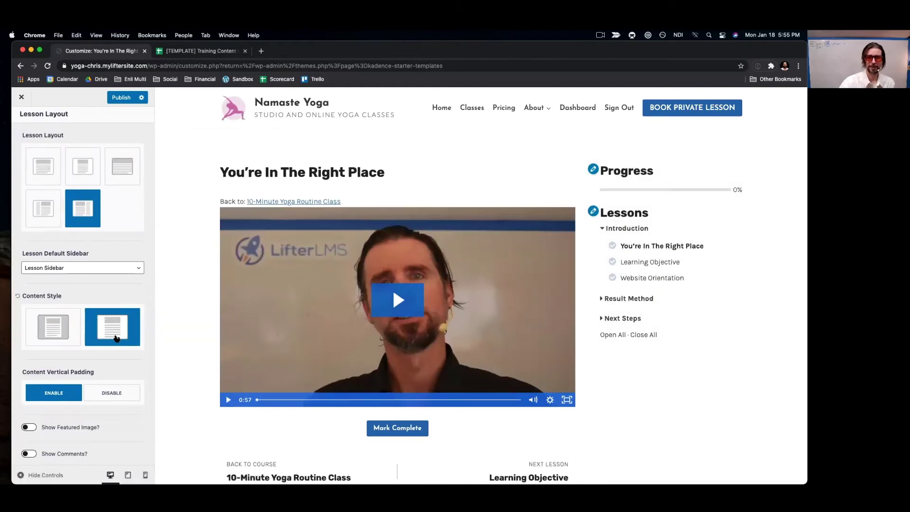
scroll(116, 338, down, 1)
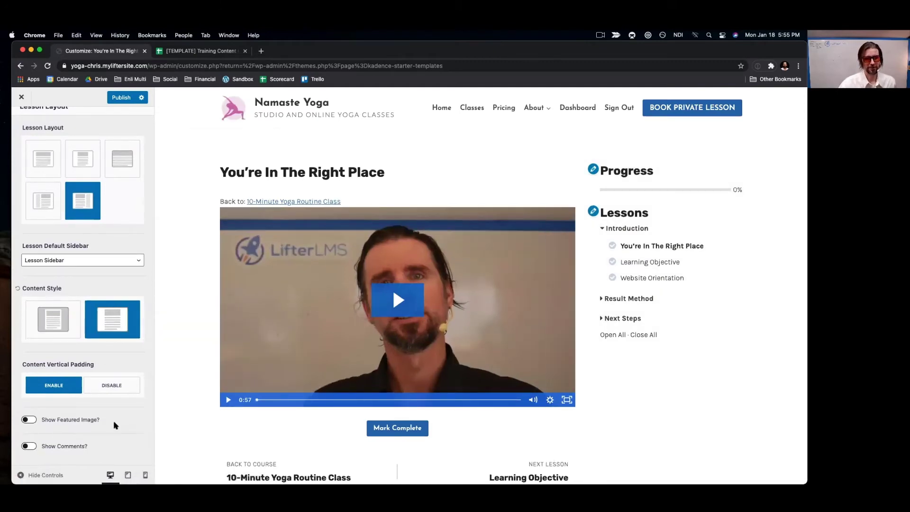
Leave the customizer without saving the lesson changes and reopen it at the LifterLMS settings.
click(22, 98)
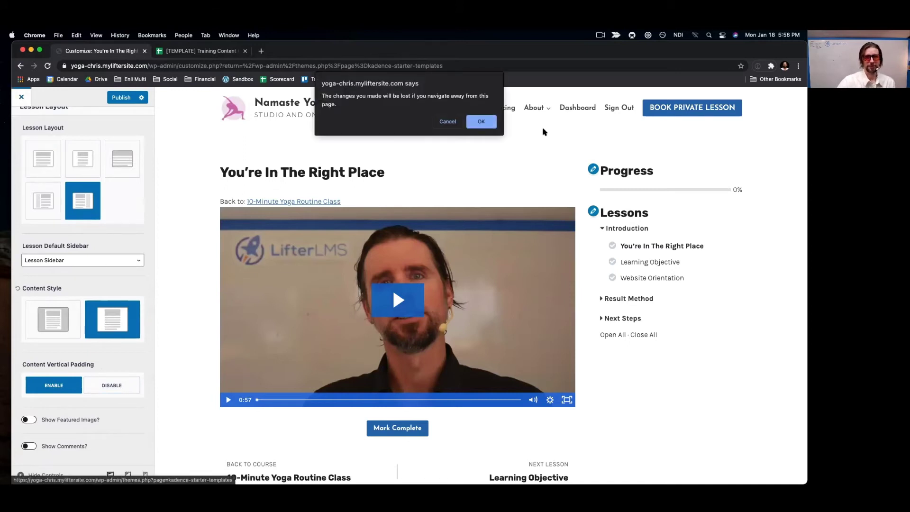
click(489, 124)
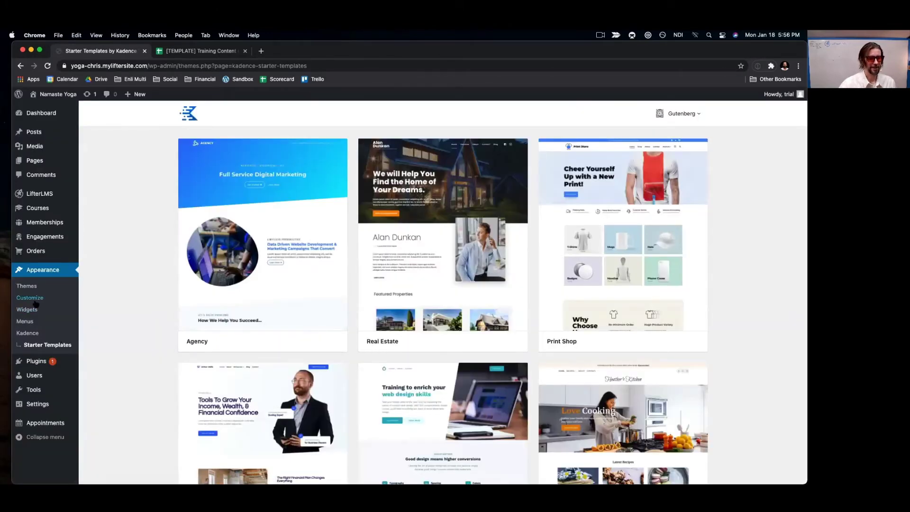
click(36, 302)
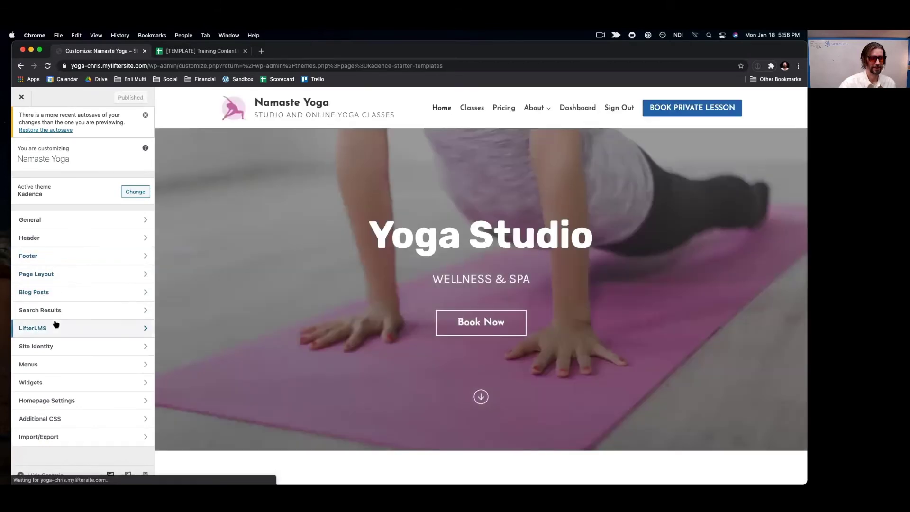
click(56, 325)
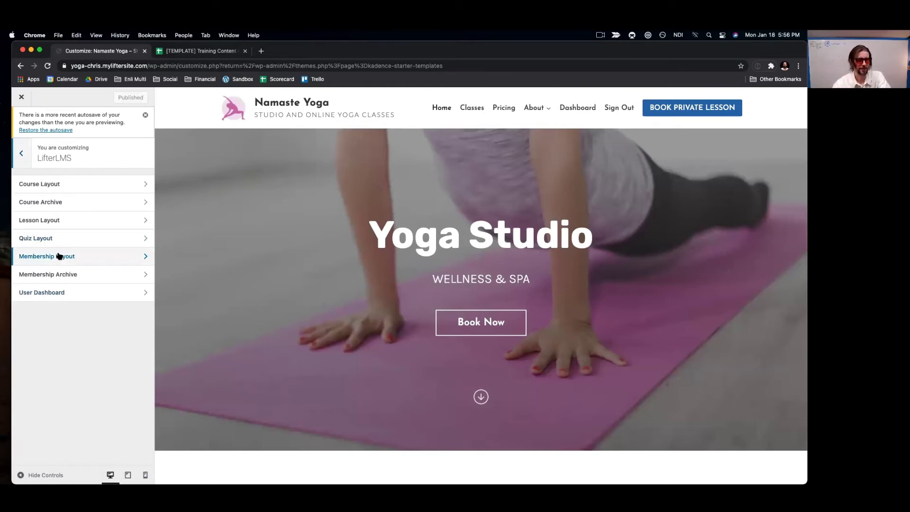
Open the LifterLMS User Dashboard settings and look over the site's Dashboard page in the preview.
click(472, 109)
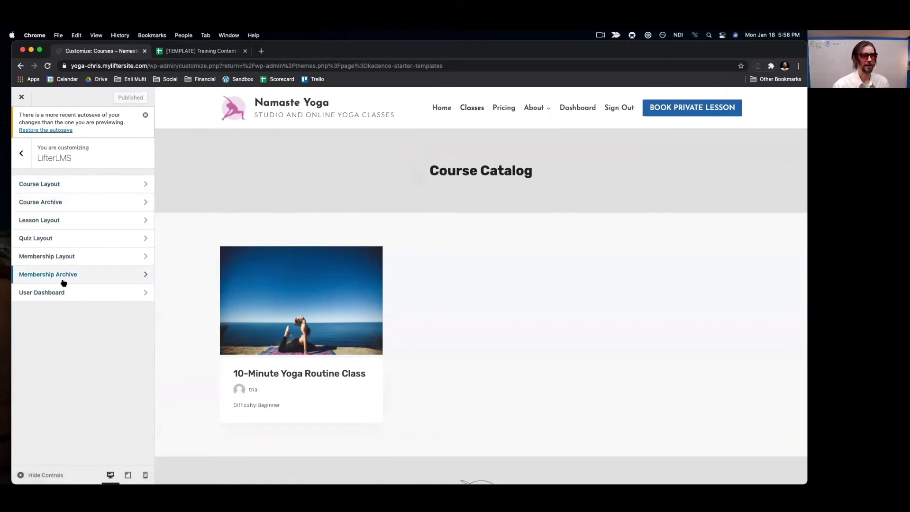
click(57, 294)
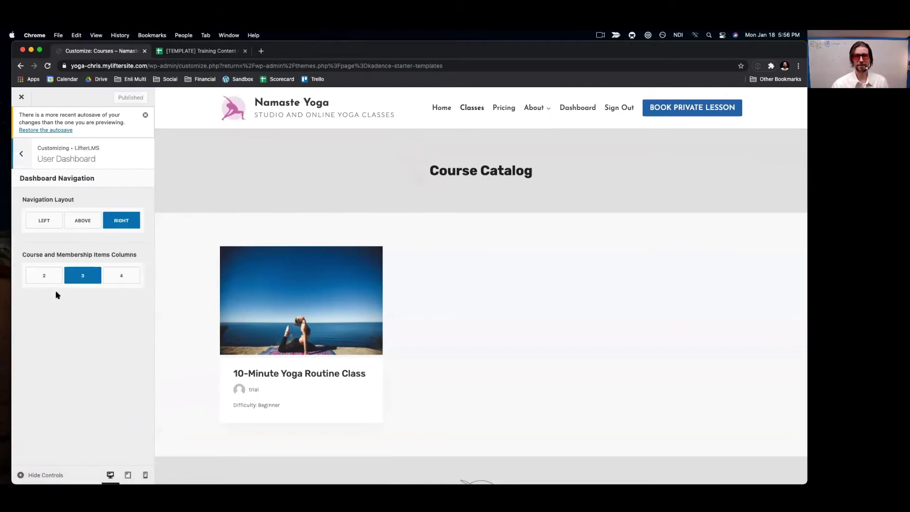
click(581, 111)
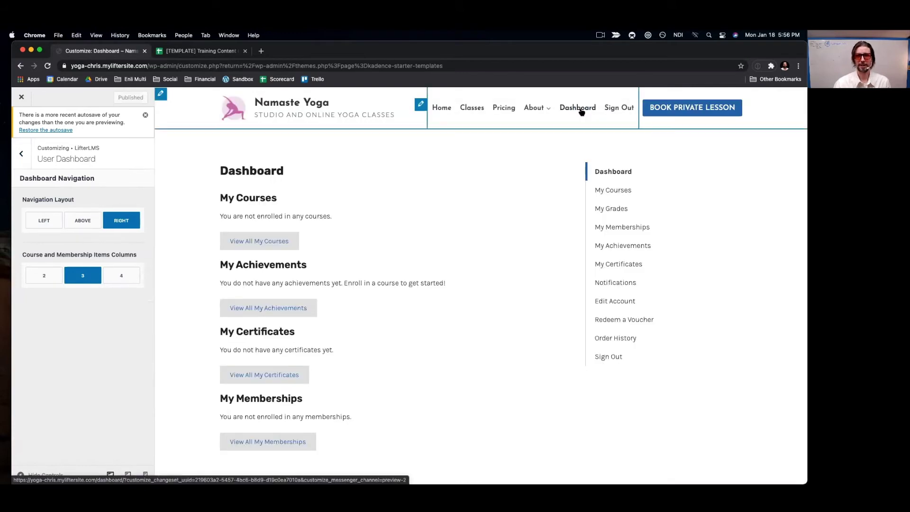
scroll(493, 287, down, 5)
scroll(493, 286, up, 5)
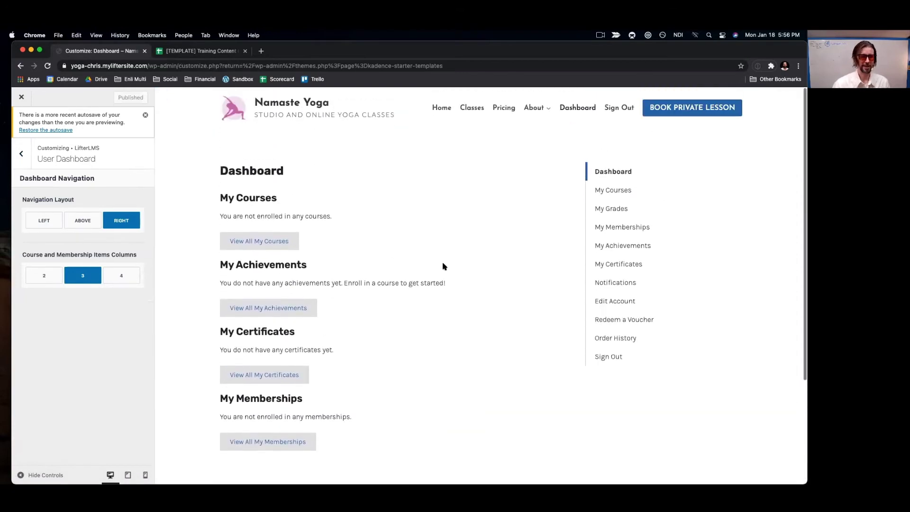
Try the Left and Above navigation layouts for the user dashboard and return it to Right.
click(42, 219)
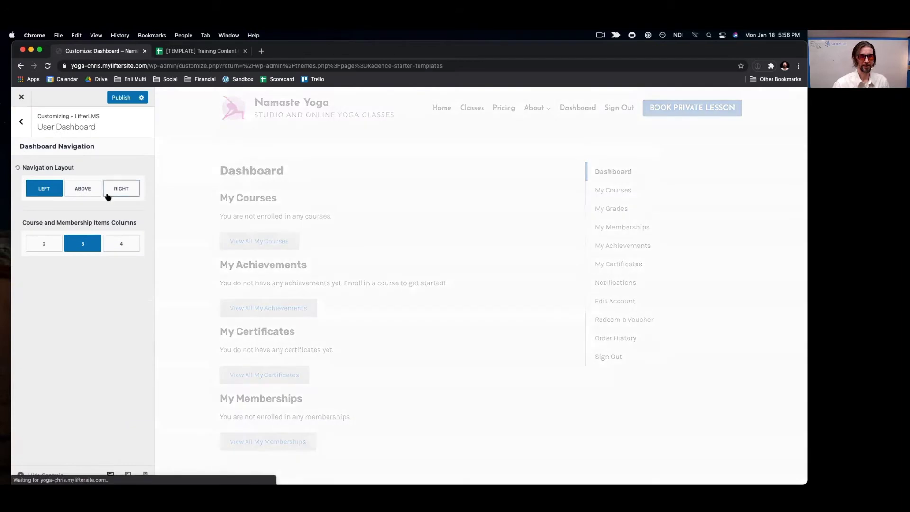
click(82, 189)
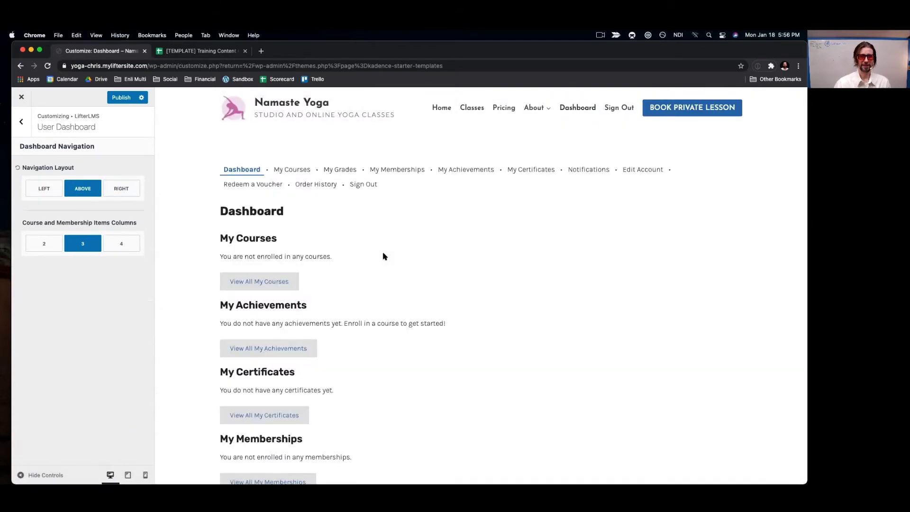
click(133, 190)
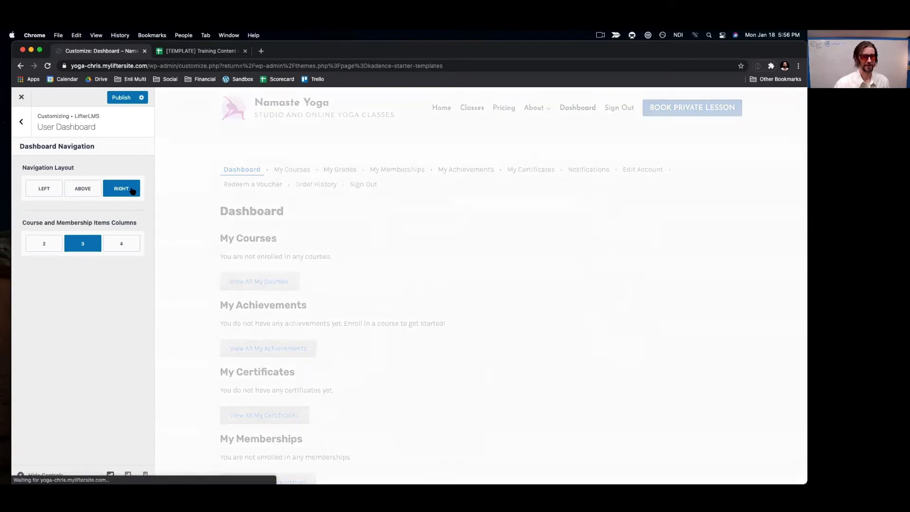
Exit the User Dashboard settings and close the customizer, discarding the unsaved changes.
click(21, 121)
click(21, 97)
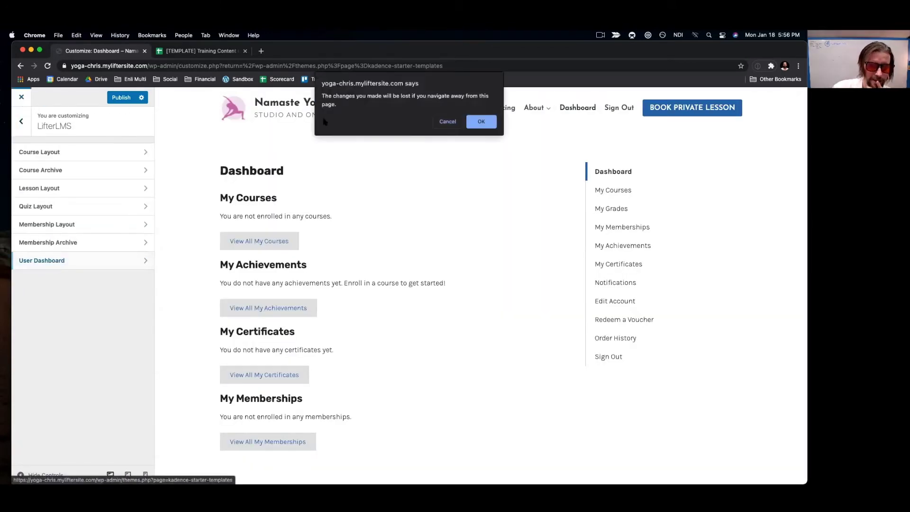
click(480, 122)
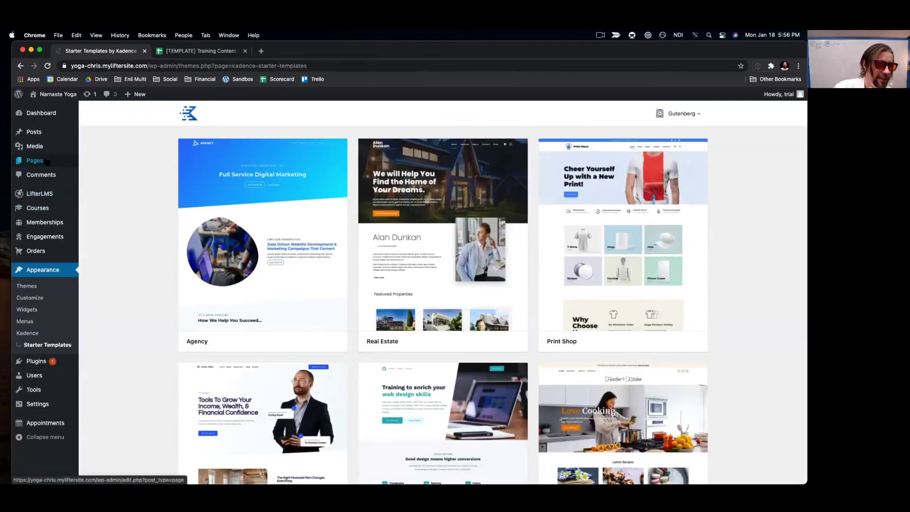
Download and import the LifterLMS Quickstart Course and the Course Template through the LifterLMS course import.
mouse_move(48, 197)
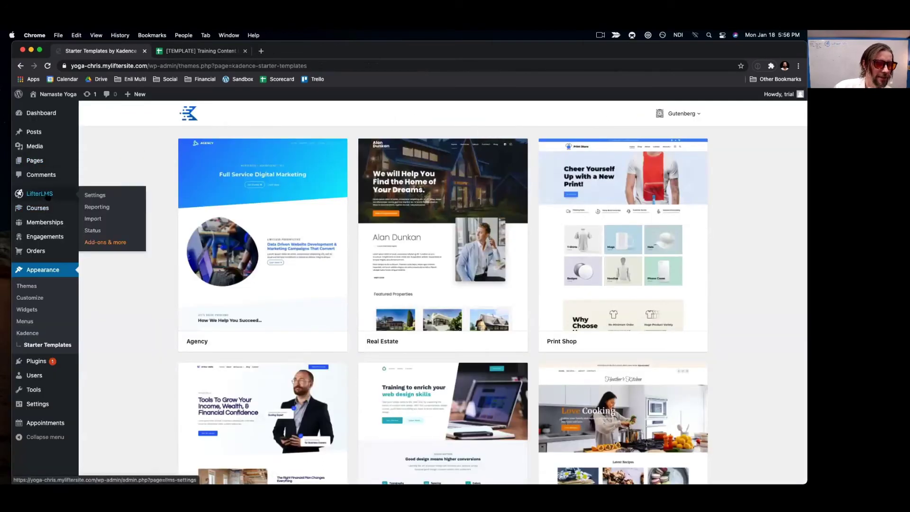
click(103, 218)
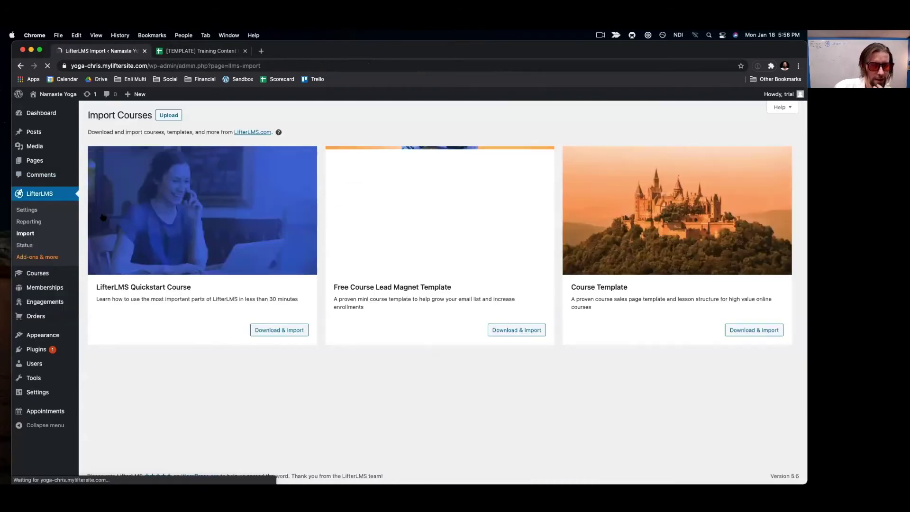
click(285, 330)
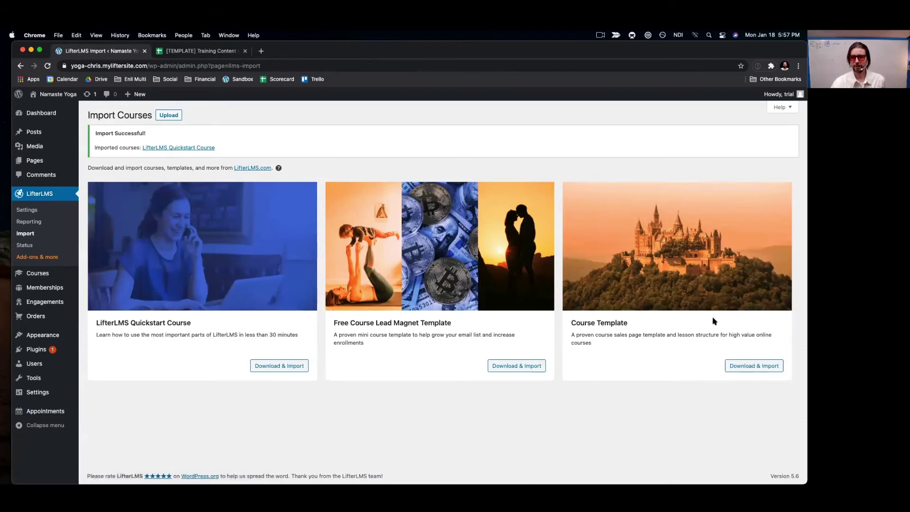
click(757, 372)
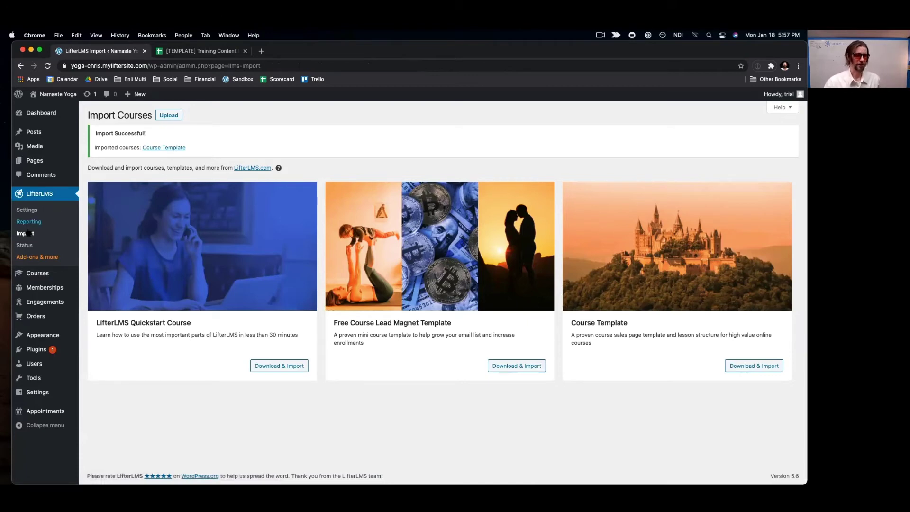
Open the imported Course Template for editing and recover the invalid video embed block beside the course hook.
click(158, 147)
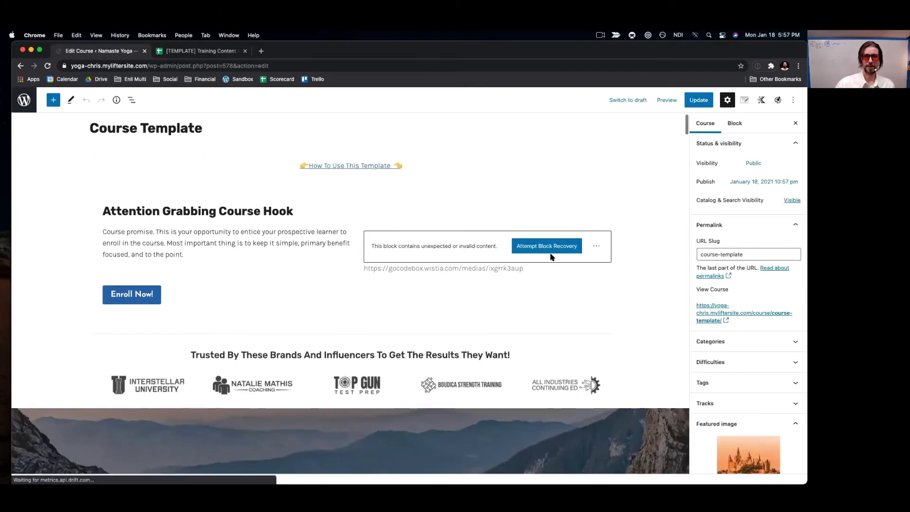
click(544, 249)
click(538, 233)
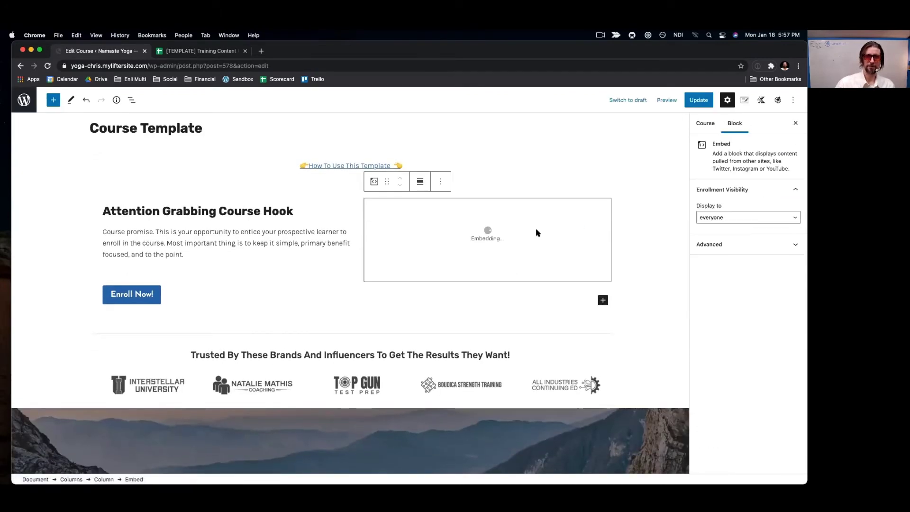
Look through the Course Template's sales page sections, from the brand logos and testimonials to the curriculum, FAQ and pricing plans.
scroll(536, 228, down, 3)
scroll(538, 231, down, 15)
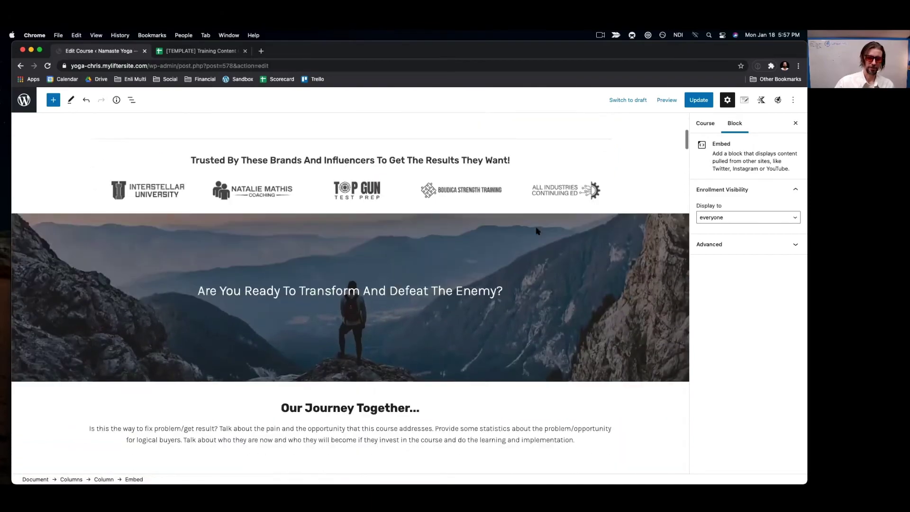
scroll(538, 231, down, 15)
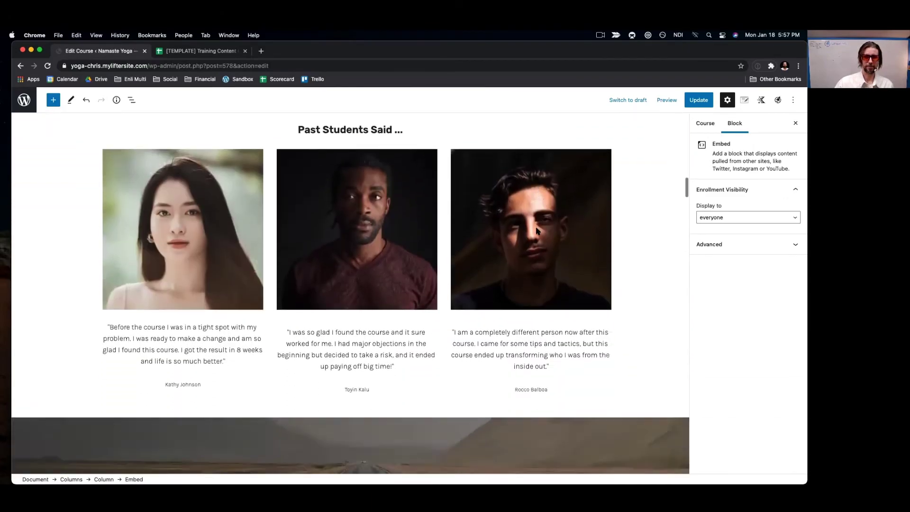
scroll(538, 230, down, 15)
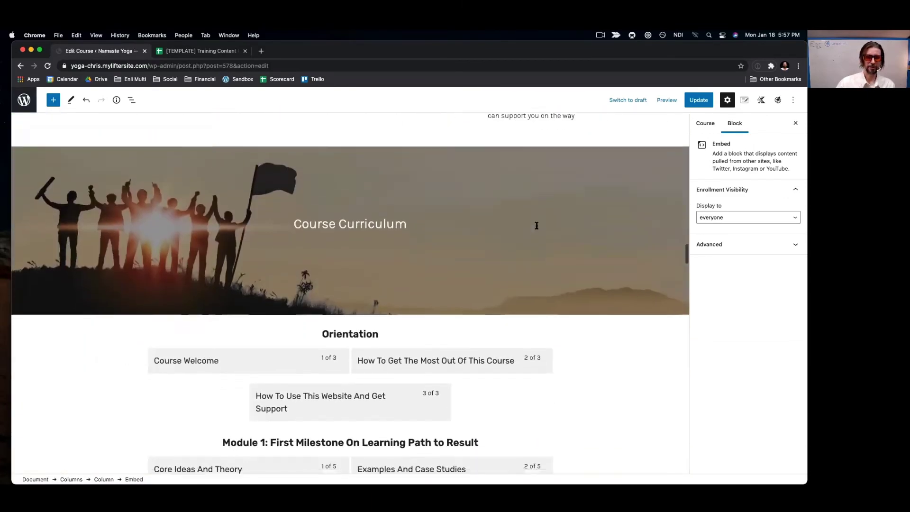
scroll(538, 227, down, 15)
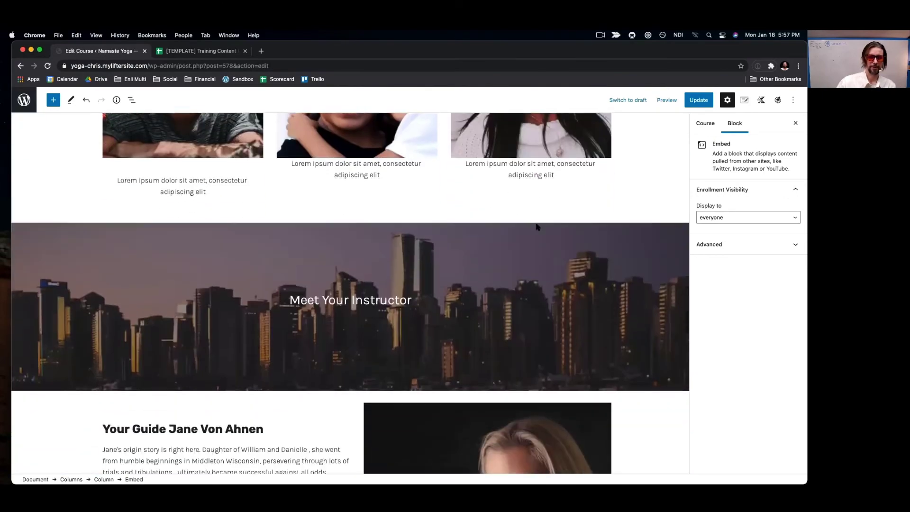
scroll(538, 228, down, 15)
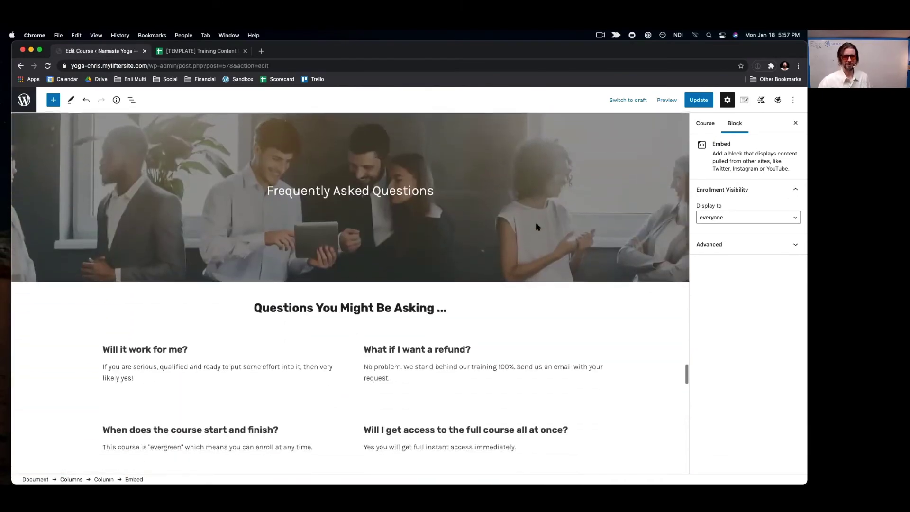
scroll(537, 227, down, 10)
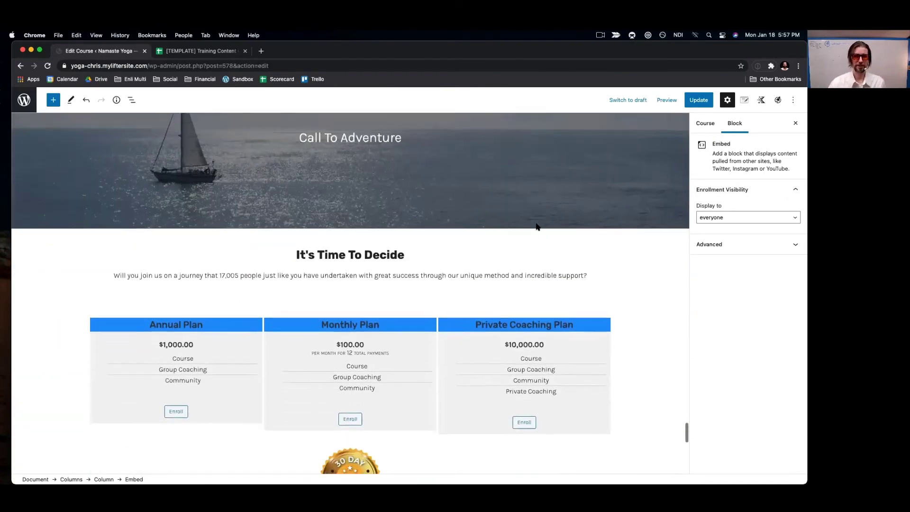
scroll(538, 227, up, 20)
scroll(538, 227, up, 20)
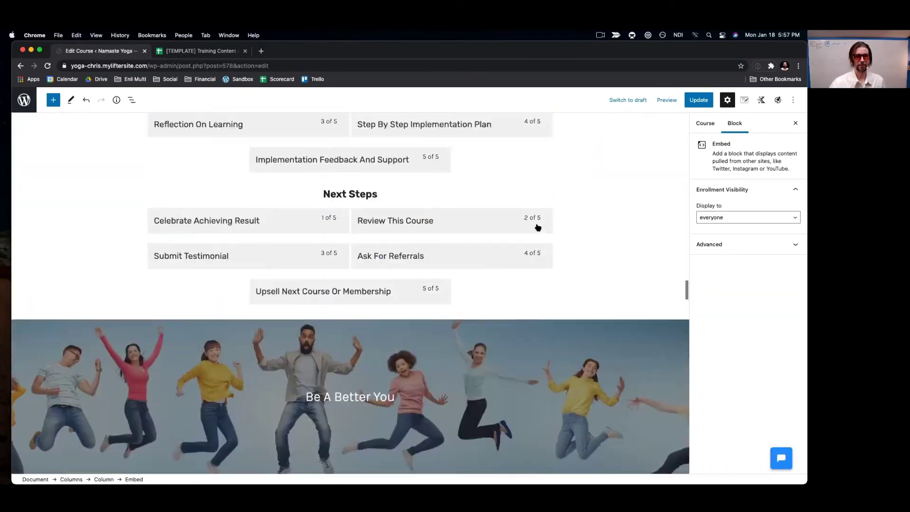
scroll(537, 226, up, 20)
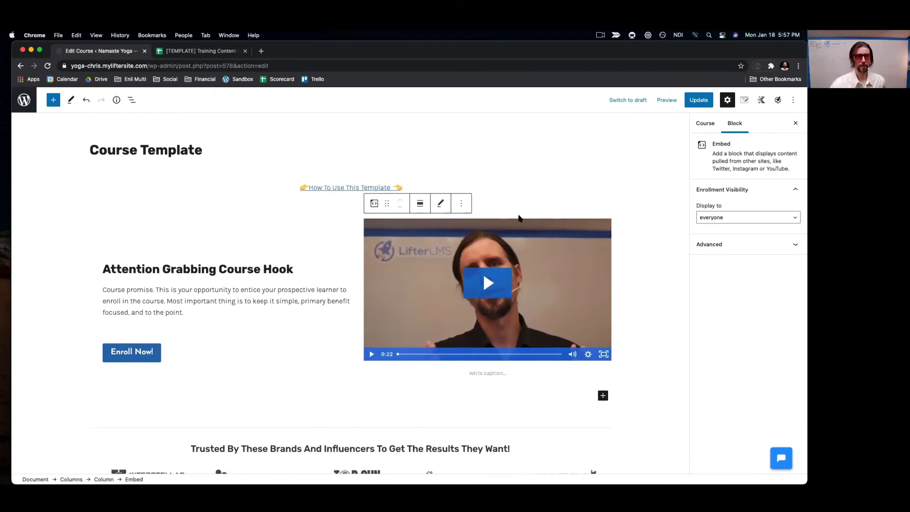
Leave the course editor without saving and visit the yoga site's front-end home page.
click(22, 102)
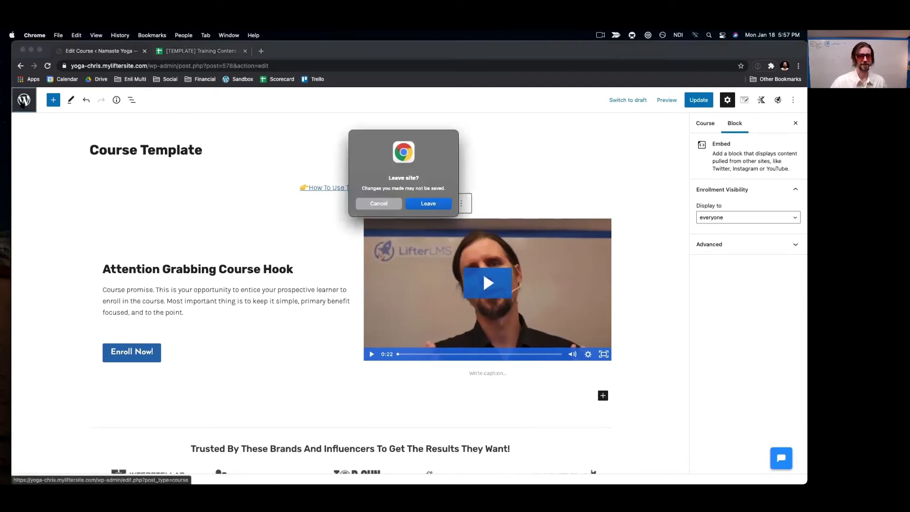
click(414, 205)
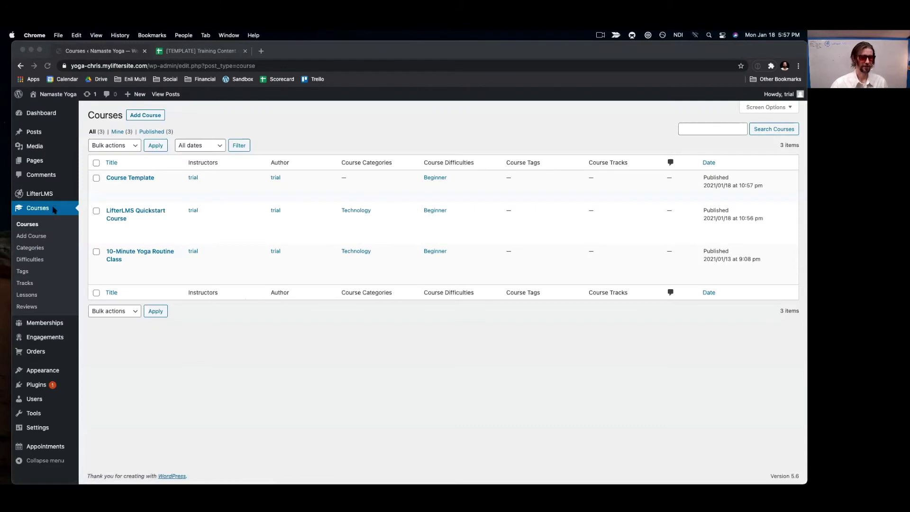
mouse_move(62, 95)
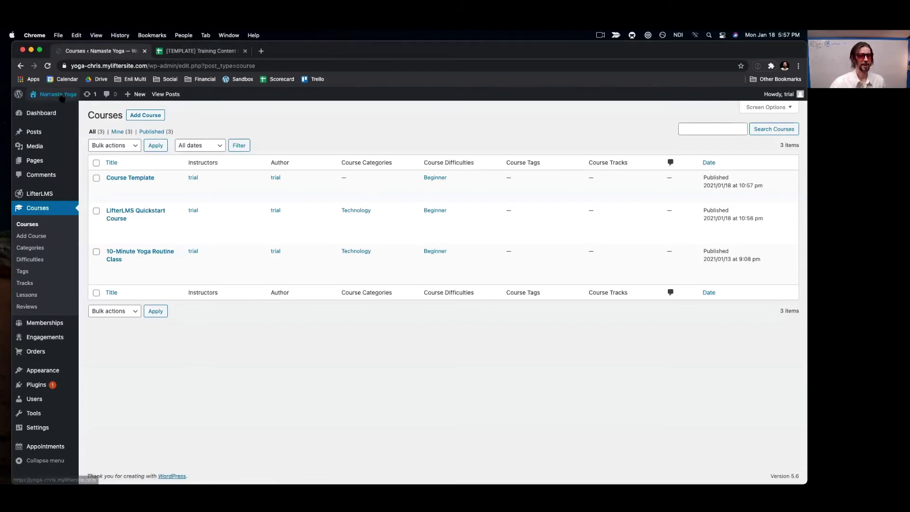
click(54, 109)
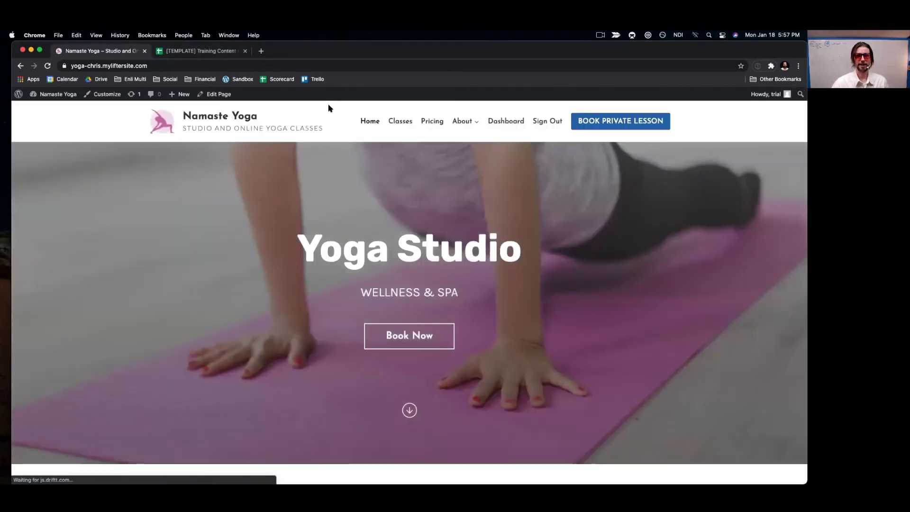
Enroll in the free LifterLMS Quickstart Course from the class catalog, entering the student's first and last name, and dismiss the enrollment notice.
click(392, 124)
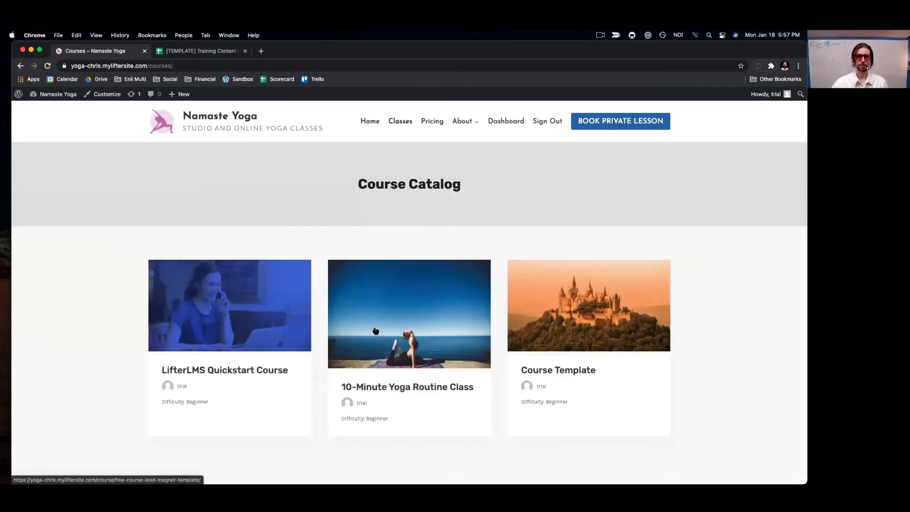
click(283, 313)
scroll(283, 313, down, 5)
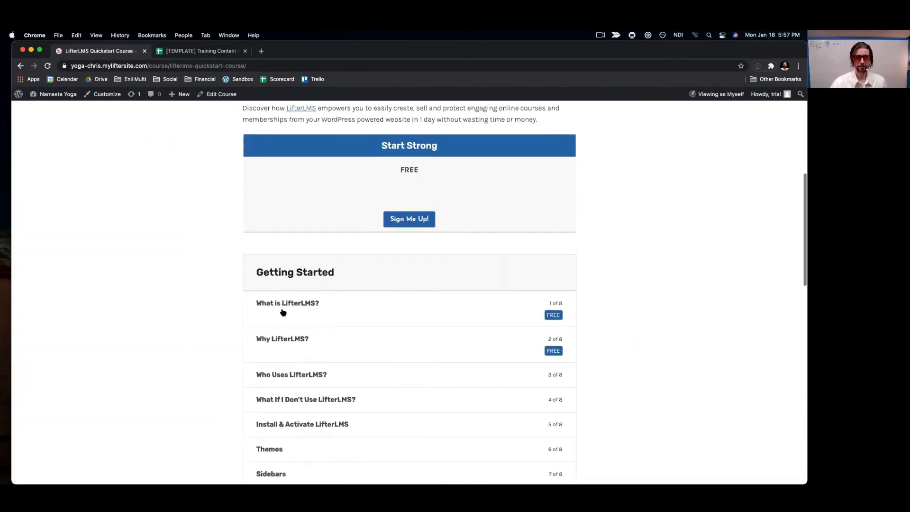
click(411, 219)
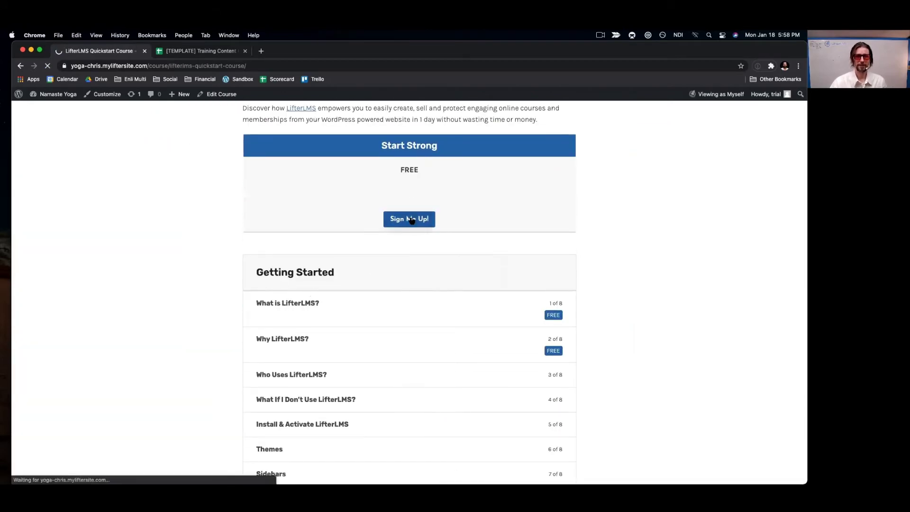
click(245, 307)
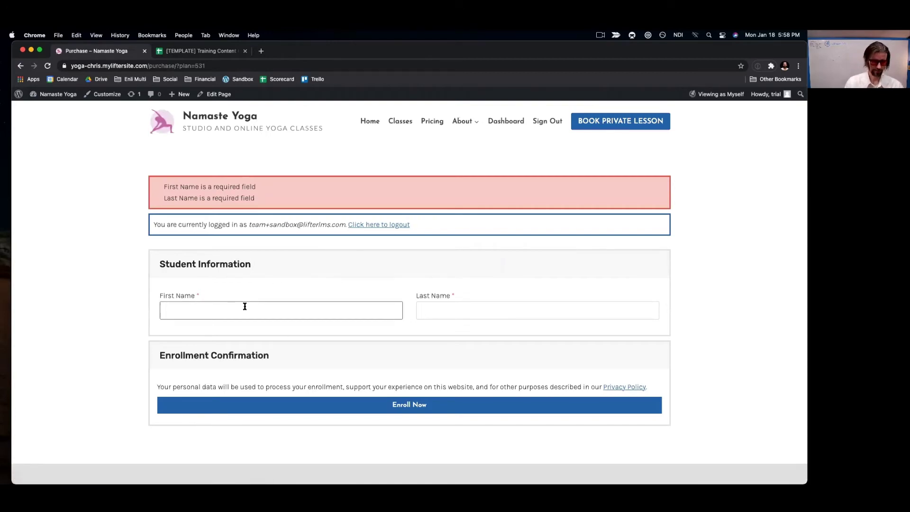
click(472, 315)
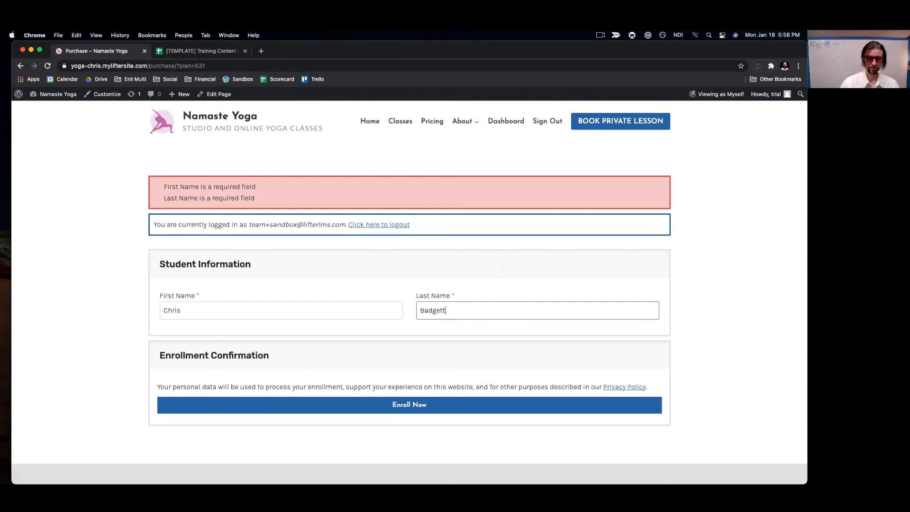
click(419, 406)
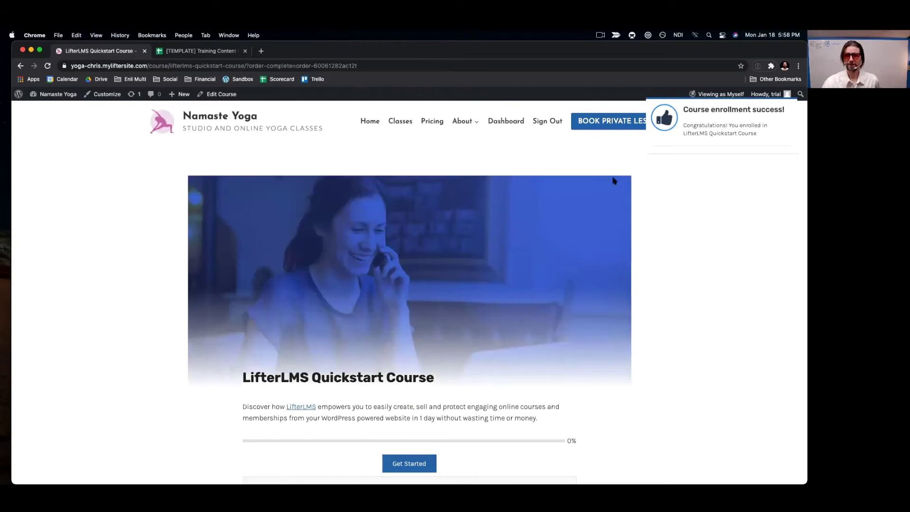
click(790, 108)
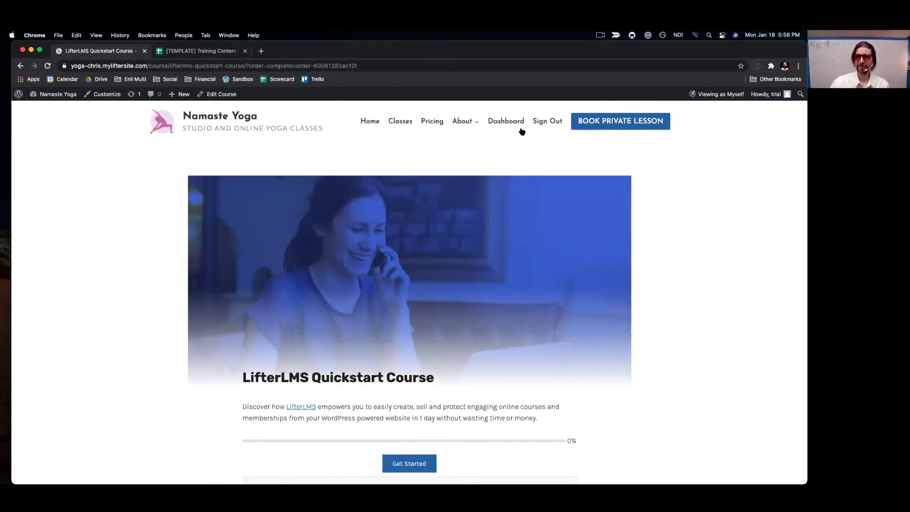
Check the student dashboard, enroll in the free 10-Minute Yoga Routine Class from the catalog, and dismiss its enrollment notice.
click(511, 123)
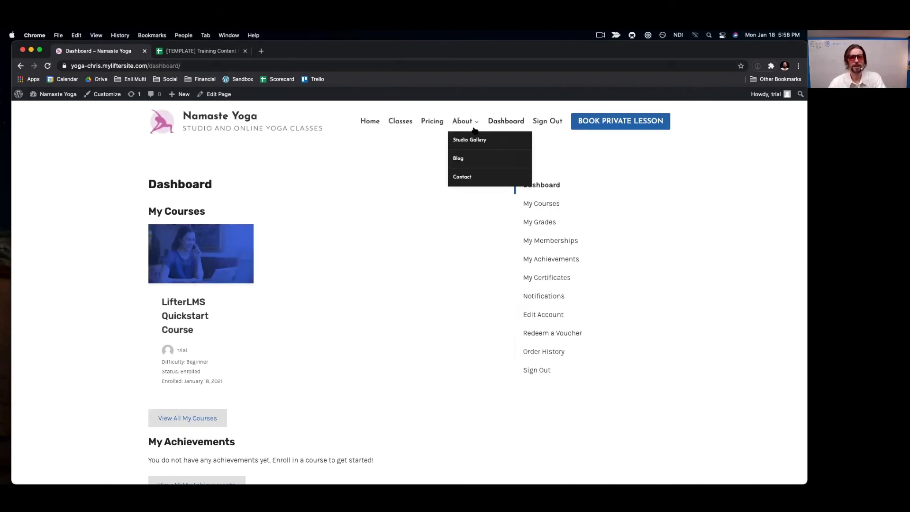
click(397, 124)
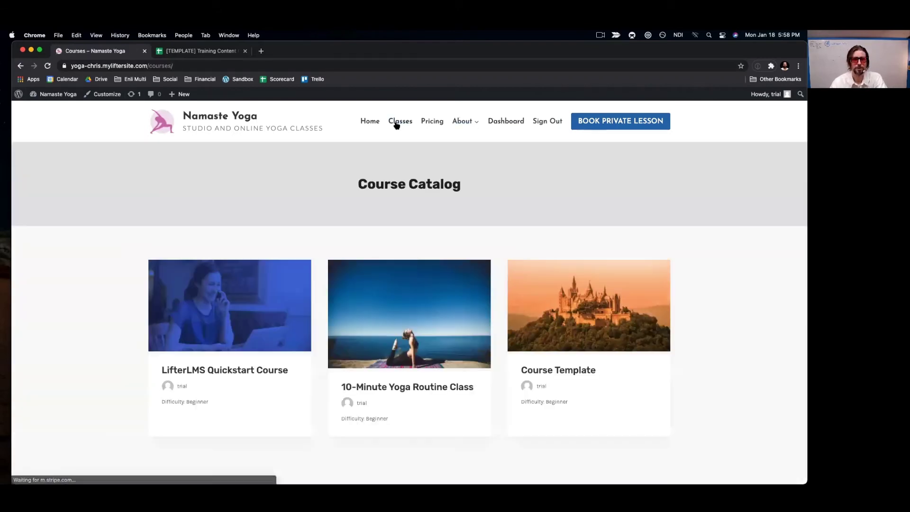
click(405, 392)
scroll(403, 394, down, 8)
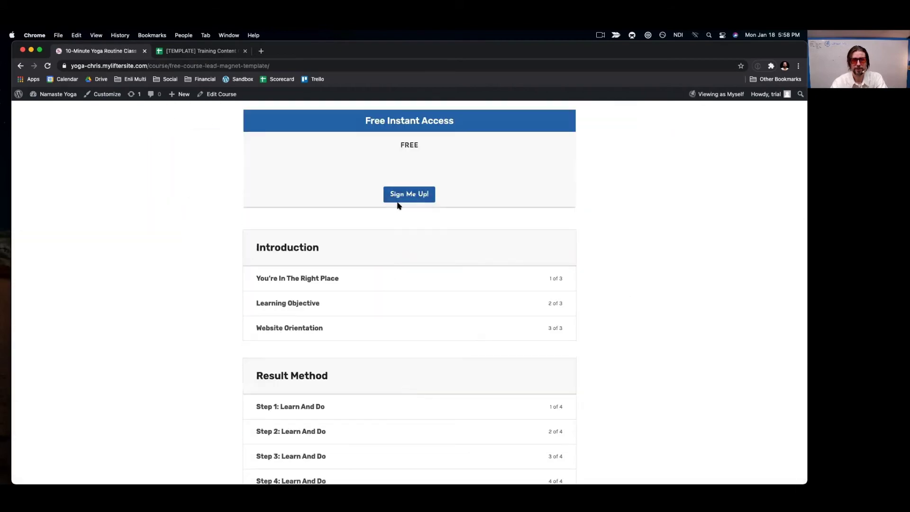
click(398, 198)
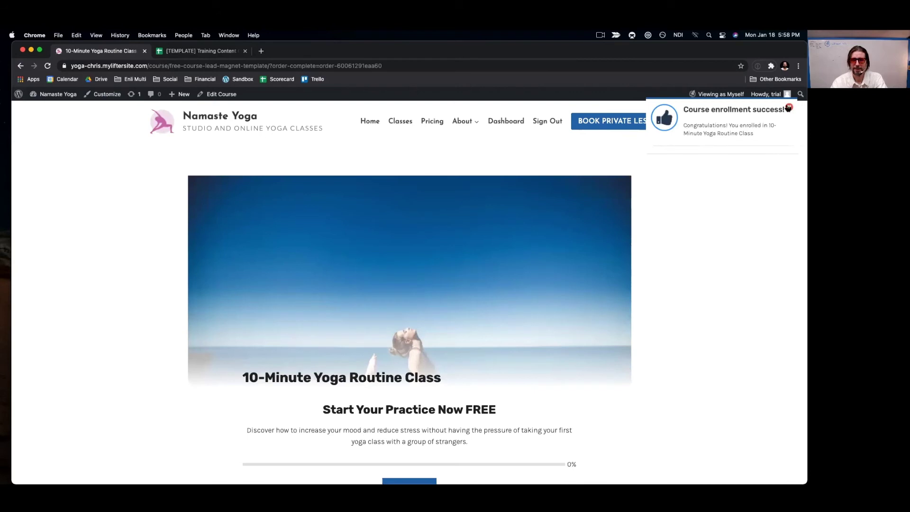
click(789, 108)
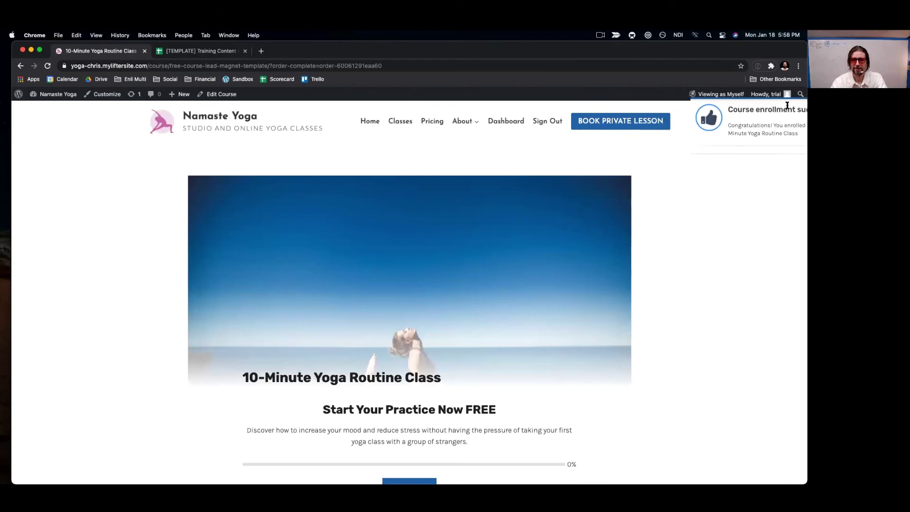
Open the Course Template's public page from the course catalog and examine its featured image, title and course hook.
click(398, 124)
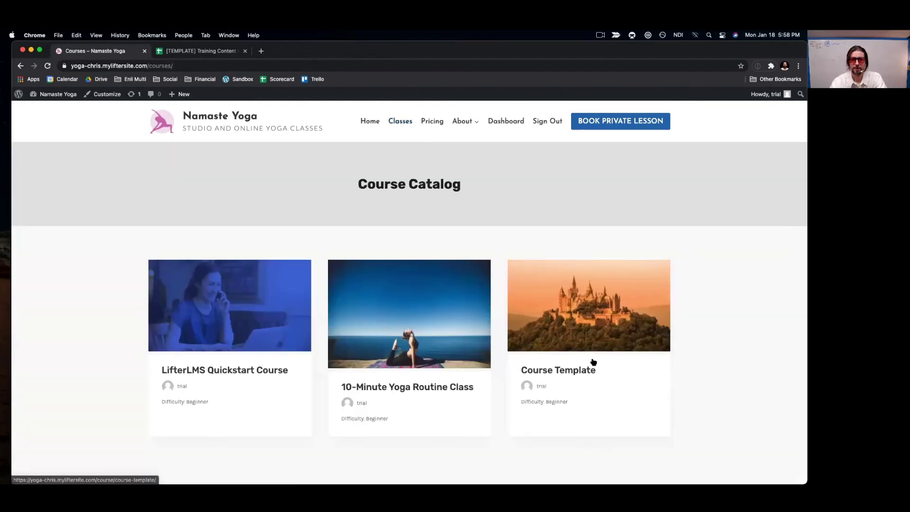
click(559, 372)
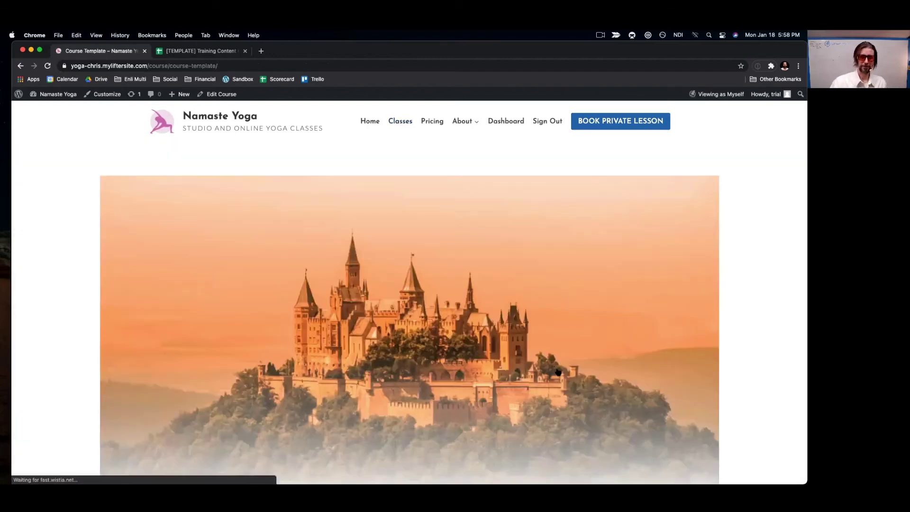
scroll(558, 372, down, 10)
scroll(557, 372, up, 10)
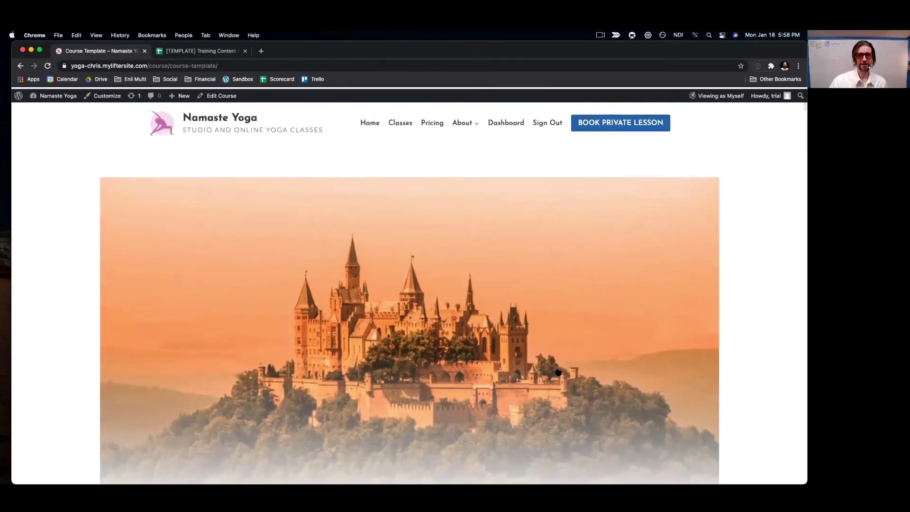
scroll(558, 372, down, 6)
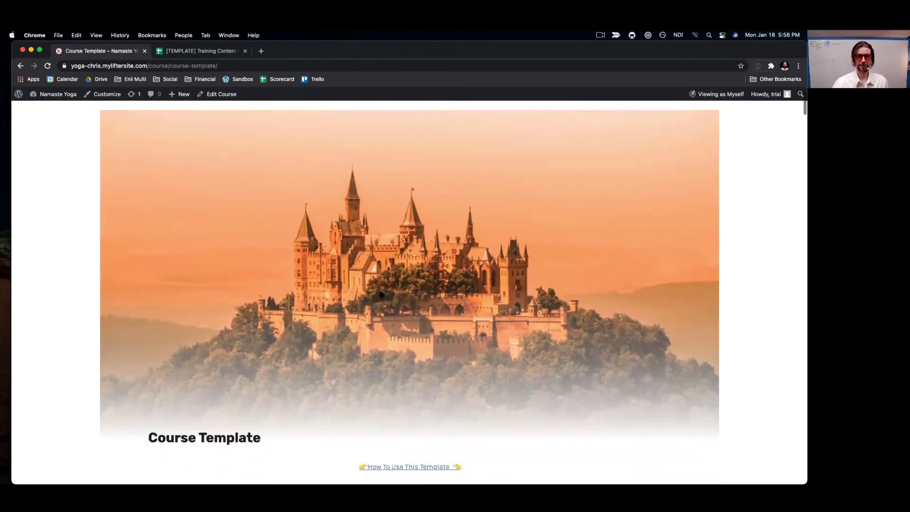
scroll(408, 346, down, 3)
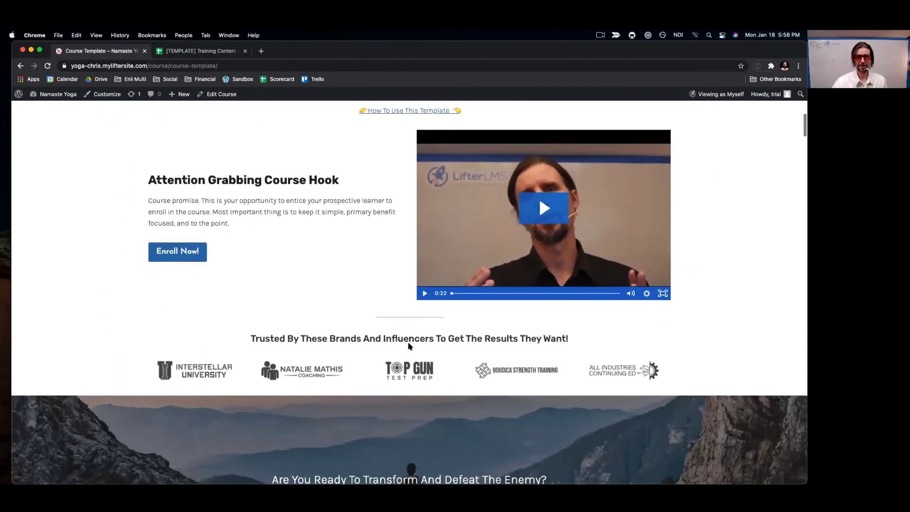
scroll(408, 346, up, 10)
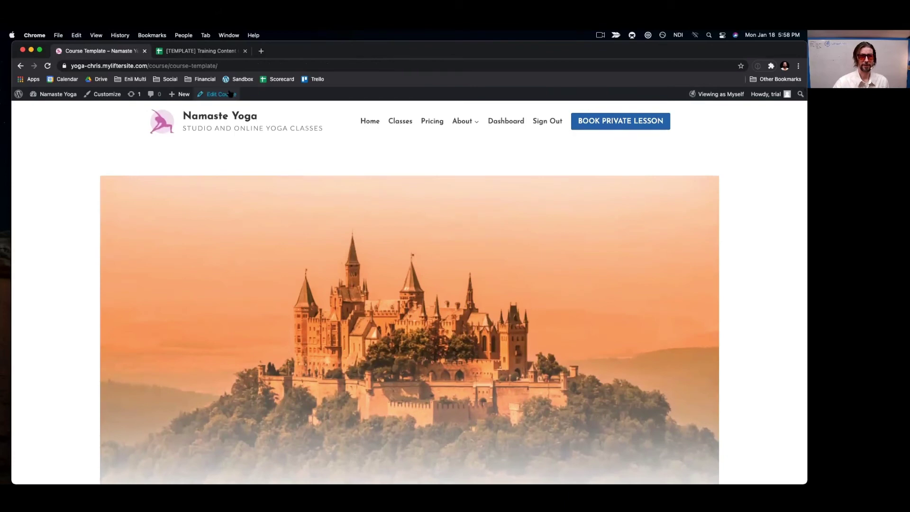
Open the Course Template for editing, disable its featured image in the Kadence course settings, and update the course.
click(229, 95)
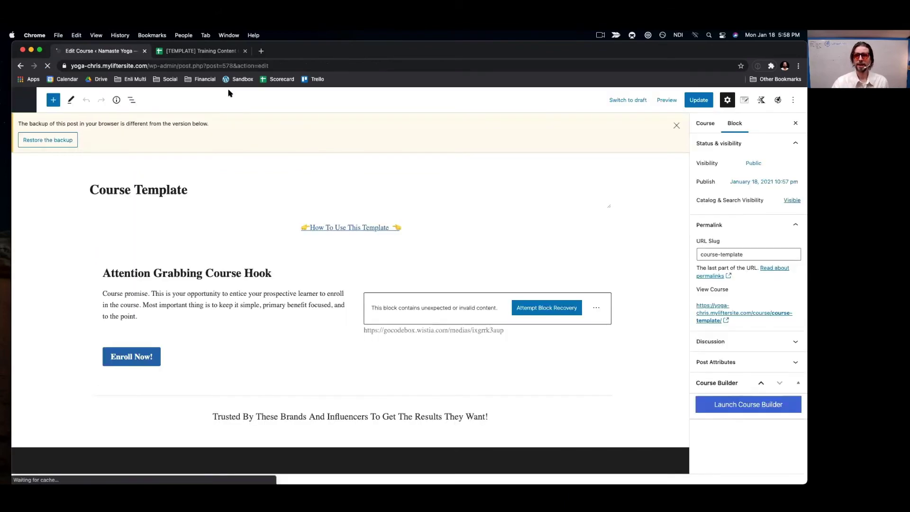
click(760, 102)
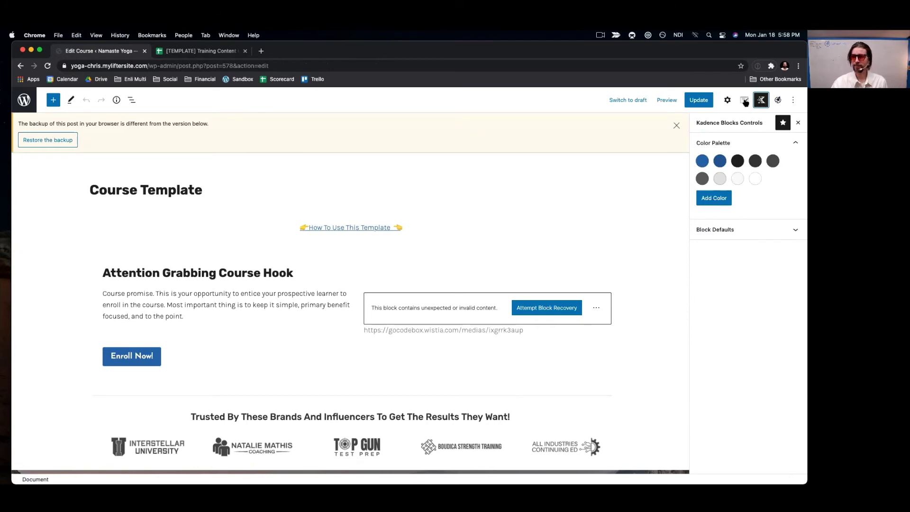
click(745, 102)
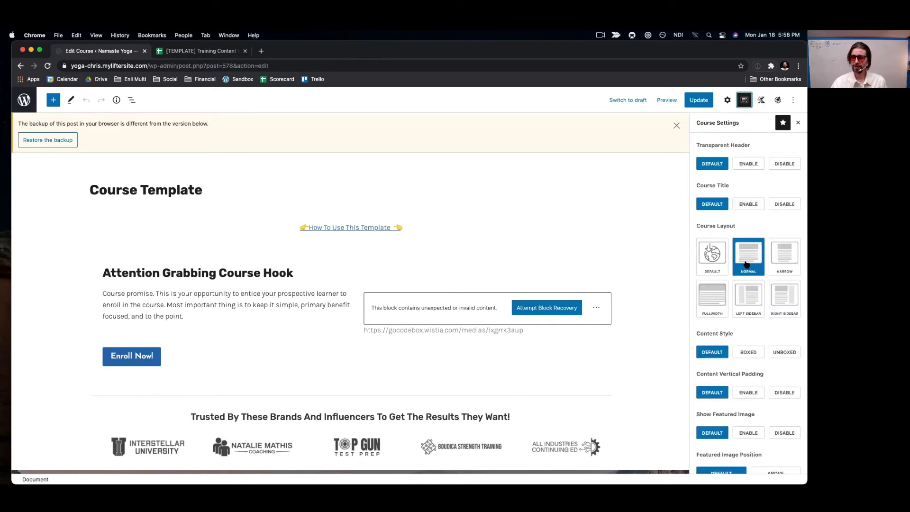
scroll(723, 319, down, 3)
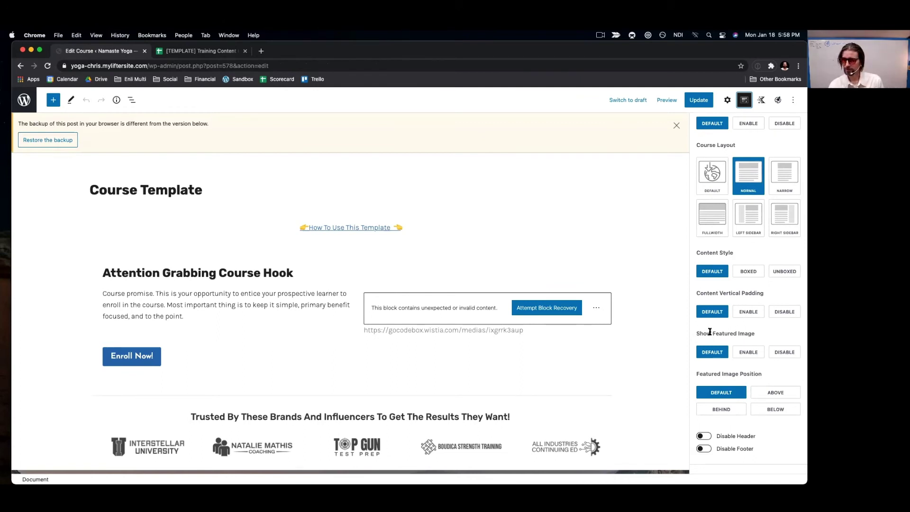
click(783, 353)
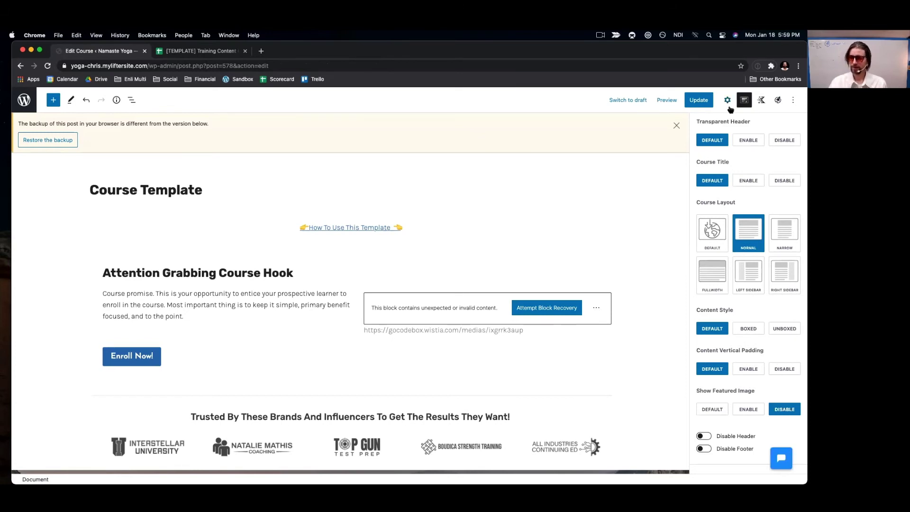
click(700, 102)
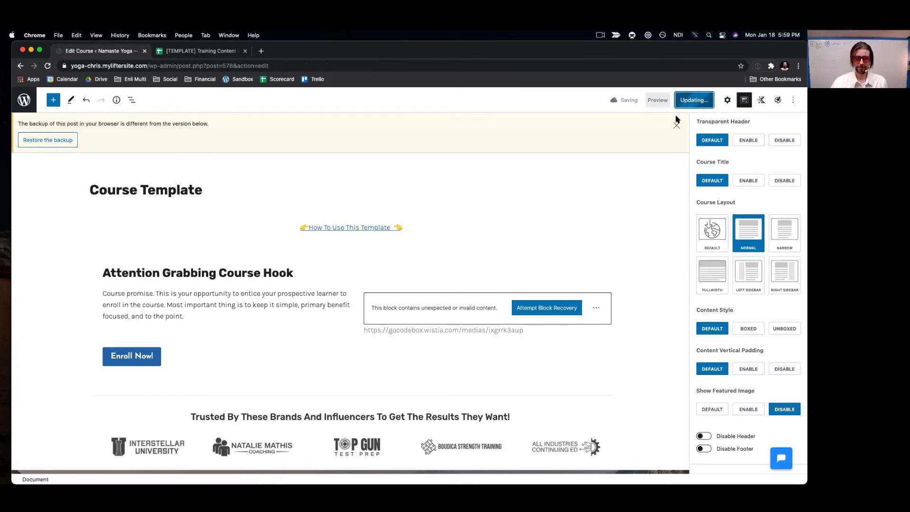
Disable the course title display for the Course Template and update the course.
click(218, 185)
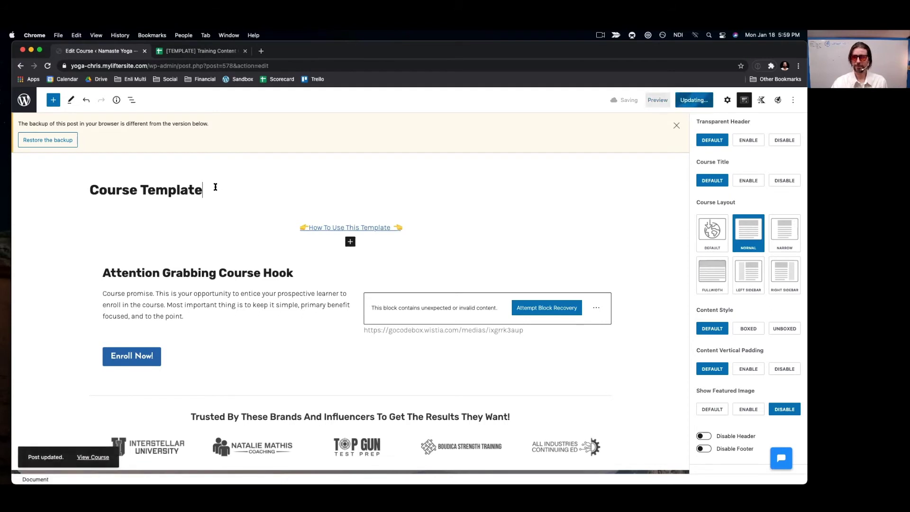
click(791, 182)
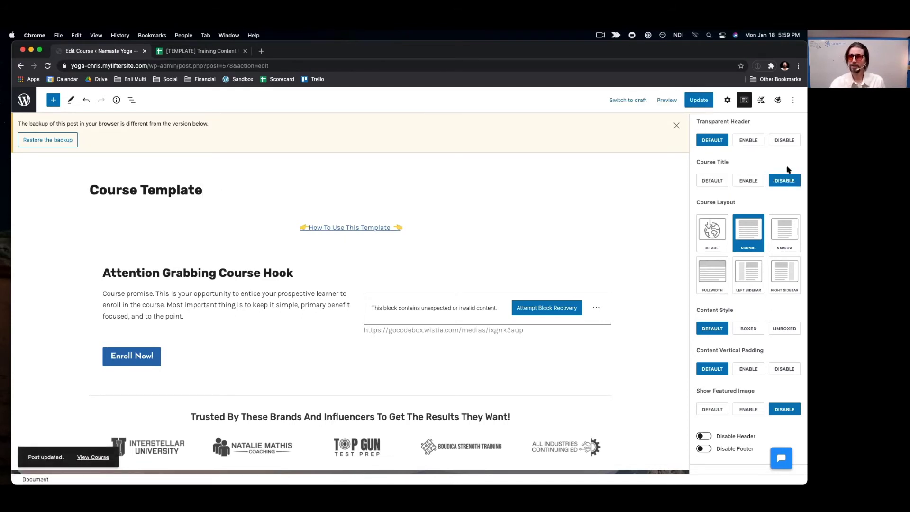
click(698, 102)
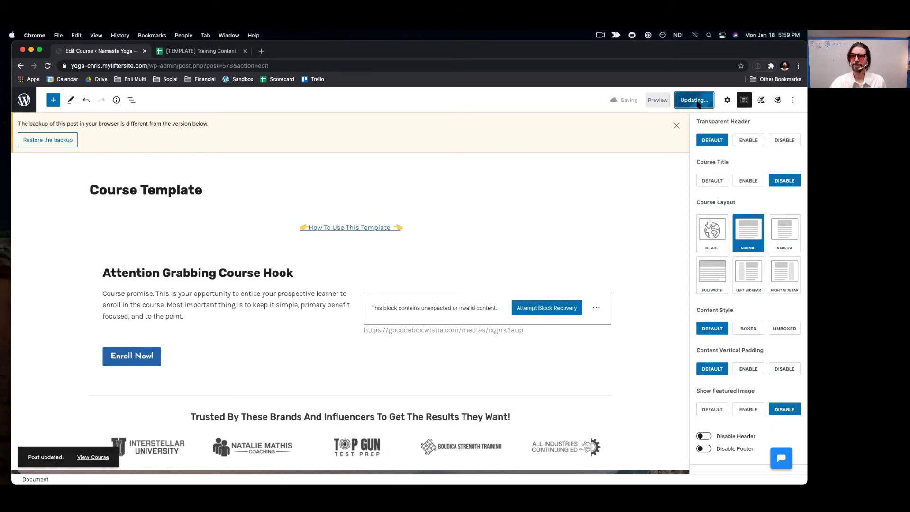
Open the updated Course Template's public page from its permalink and look through its sections, from the course hook to the curriculum, pricing plans and FAQ.
click(103, 458)
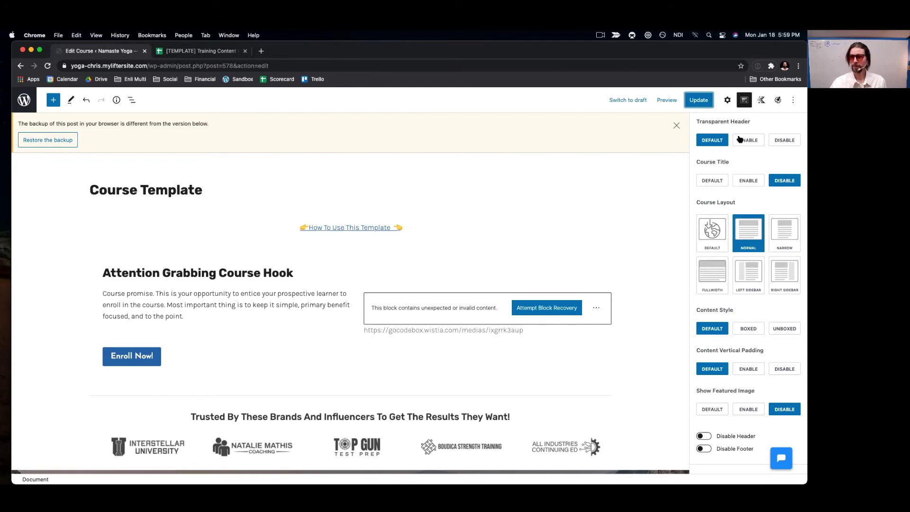
click(727, 100)
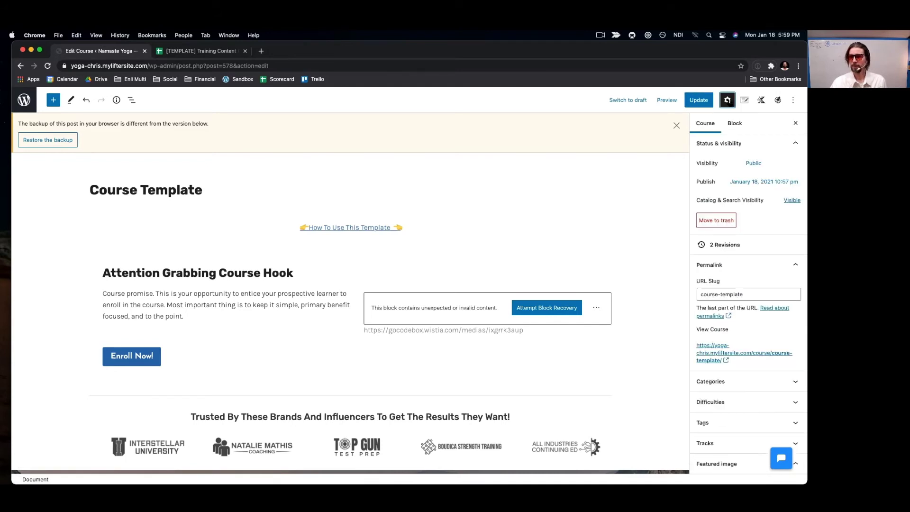
click(725, 359)
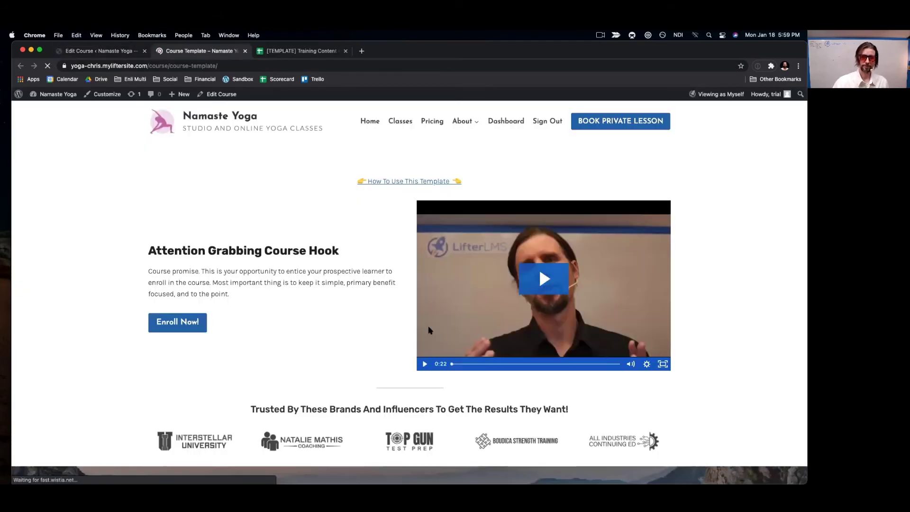
scroll(429, 330, down, 3)
scroll(429, 330, up, 2)
scroll(429, 330, down, 10)
scroll(429, 328, down, 15)
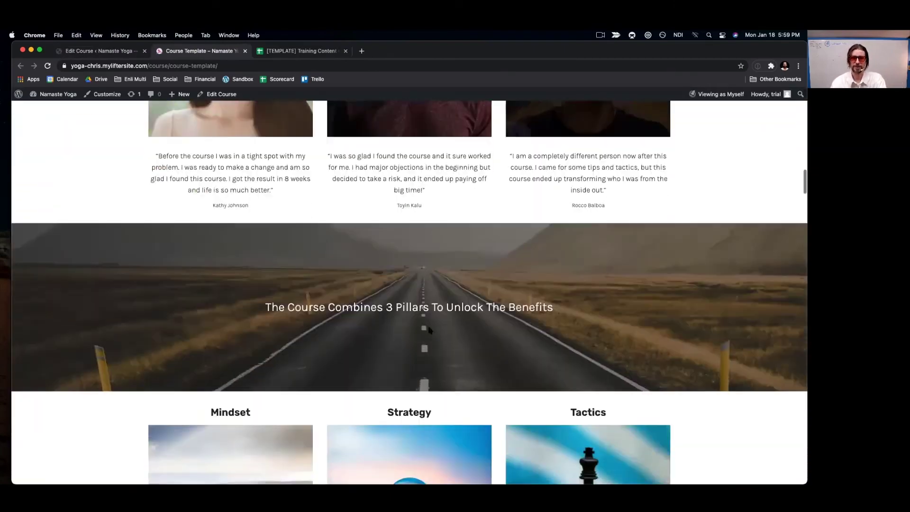
scroll(429, 328, down, 15)
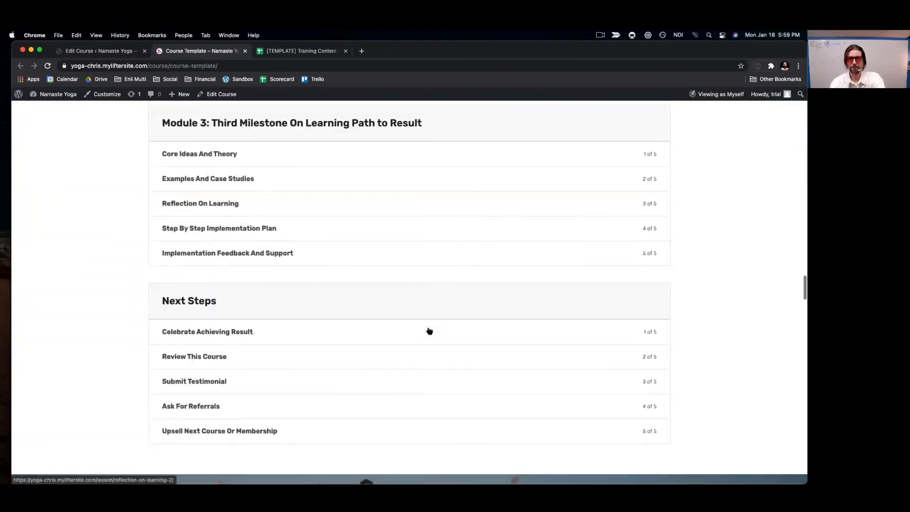
scroll(429, 327, down, 12)
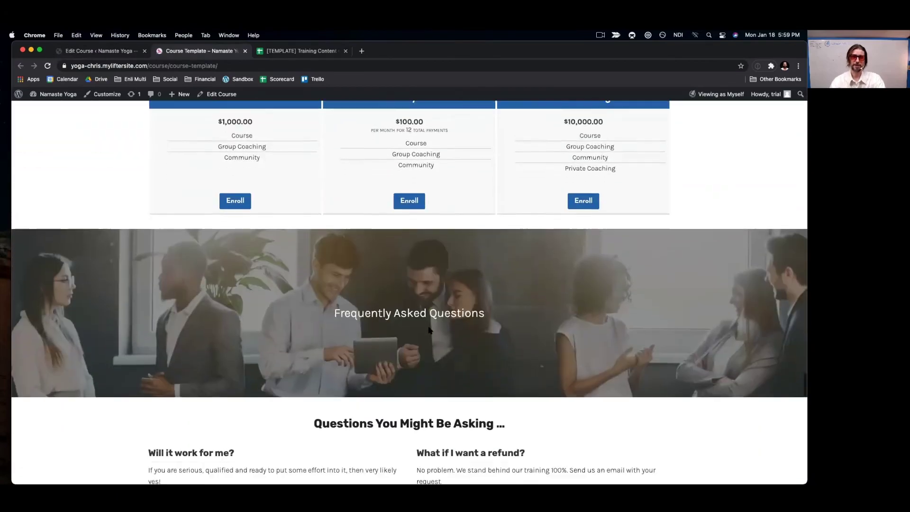
scroll(429, 329, down, 12)
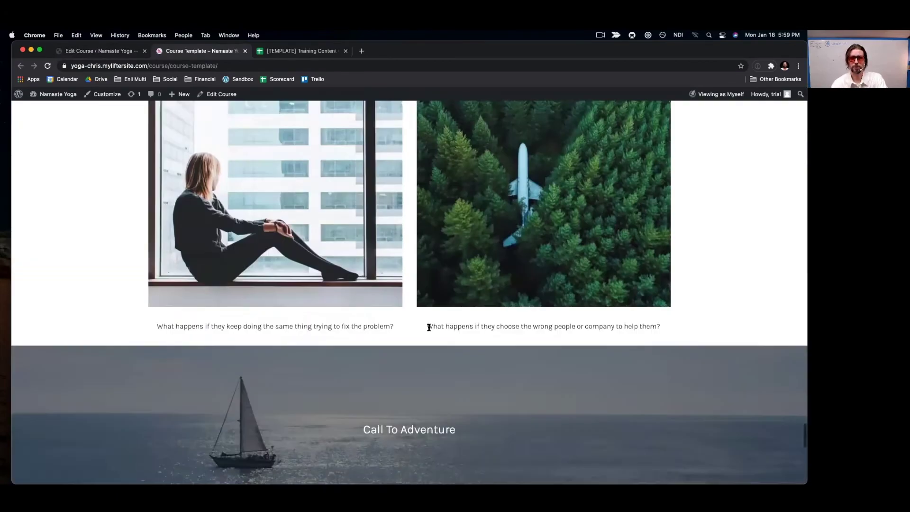
scroll(429, 330, up, 20)
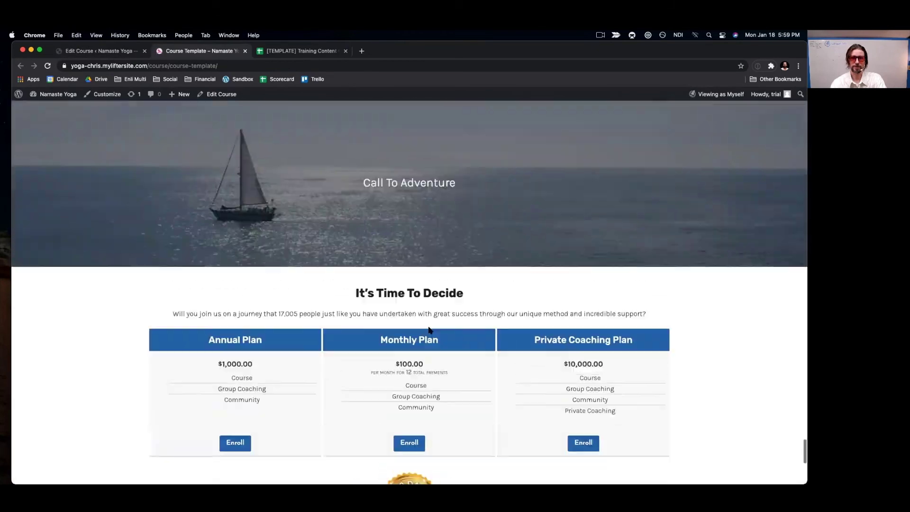
Open the Course Template for editing and enroll the trial user through its student management section.
scroll(426, 389, up, 20)
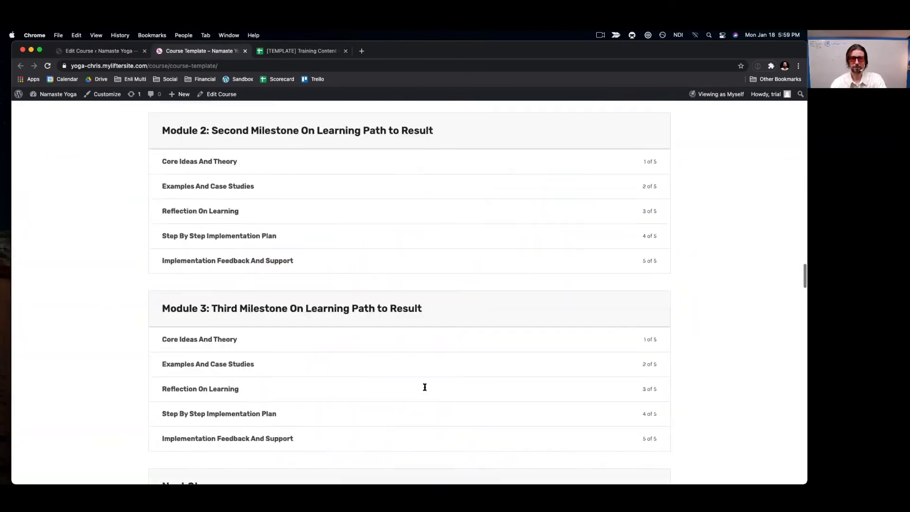
scroll(425, 390, up, 10)
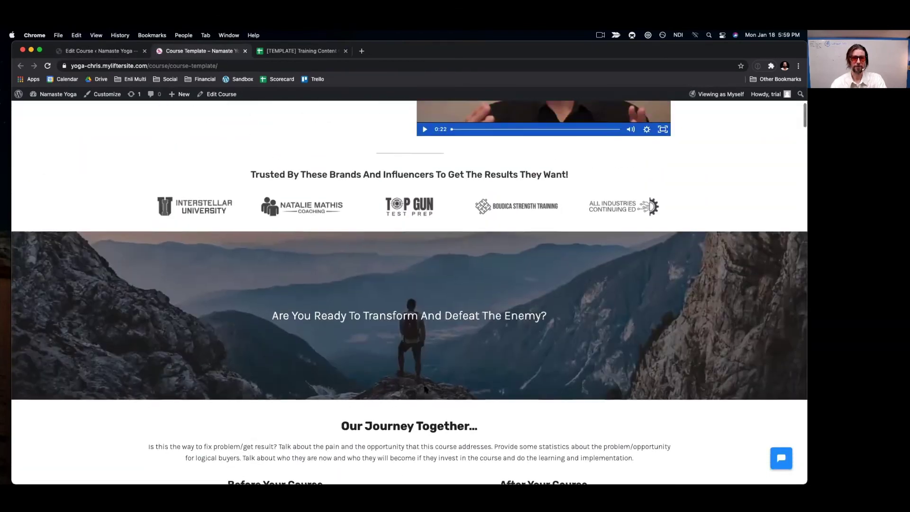
click(221, 94)
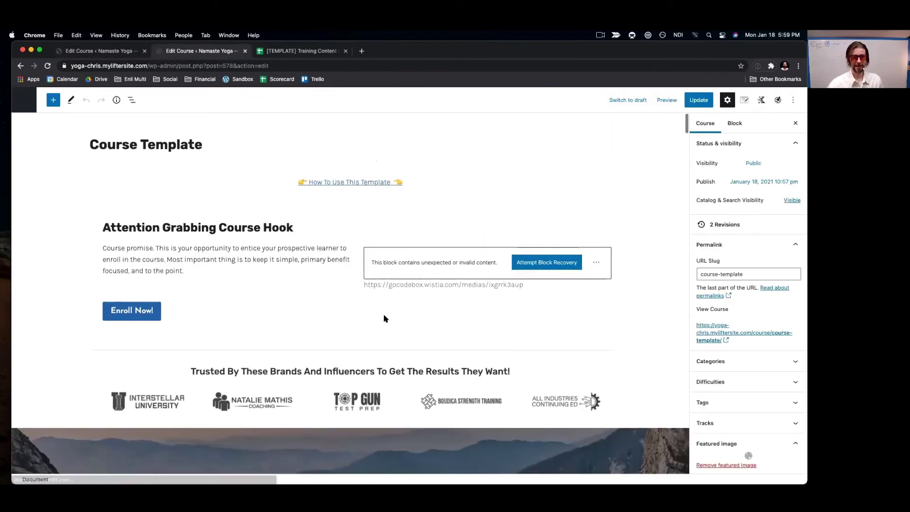
scroll(385, 317, down, 20)
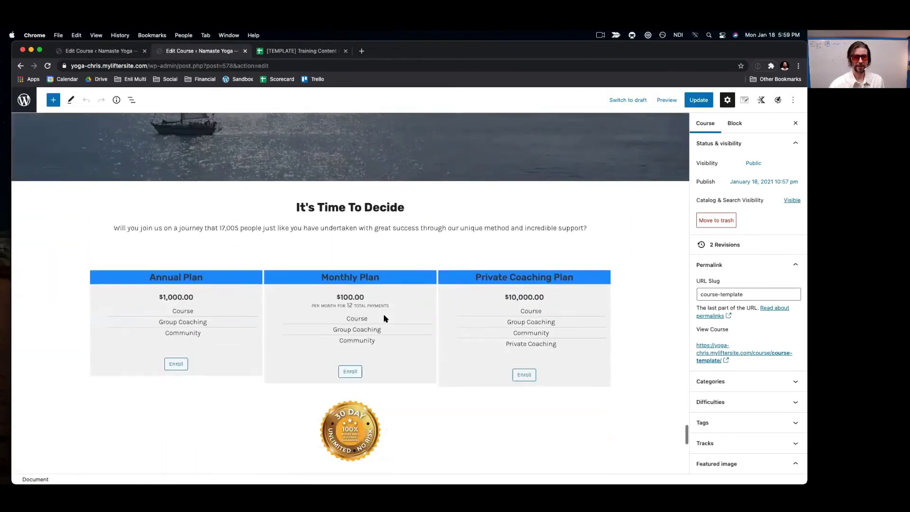
scroll(385, 317, down, 15)
click(114, 426)
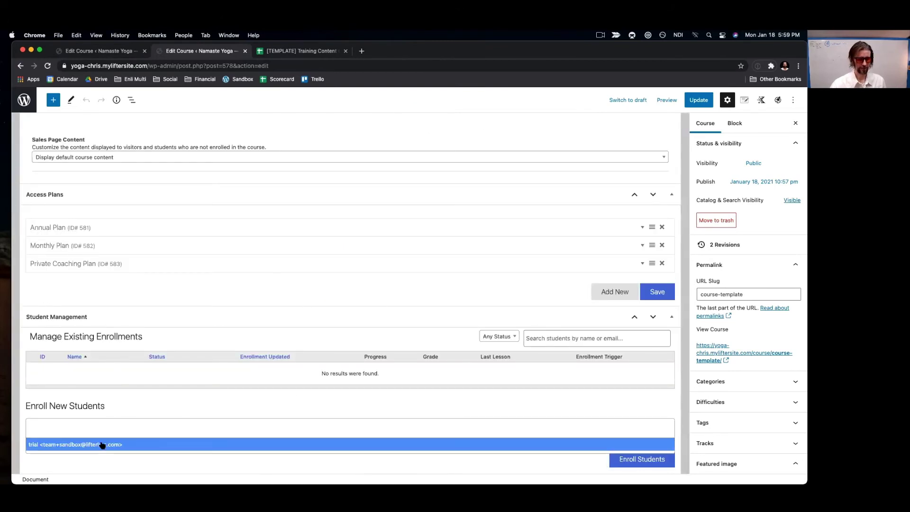
click(102, 444)
click(619, 457)
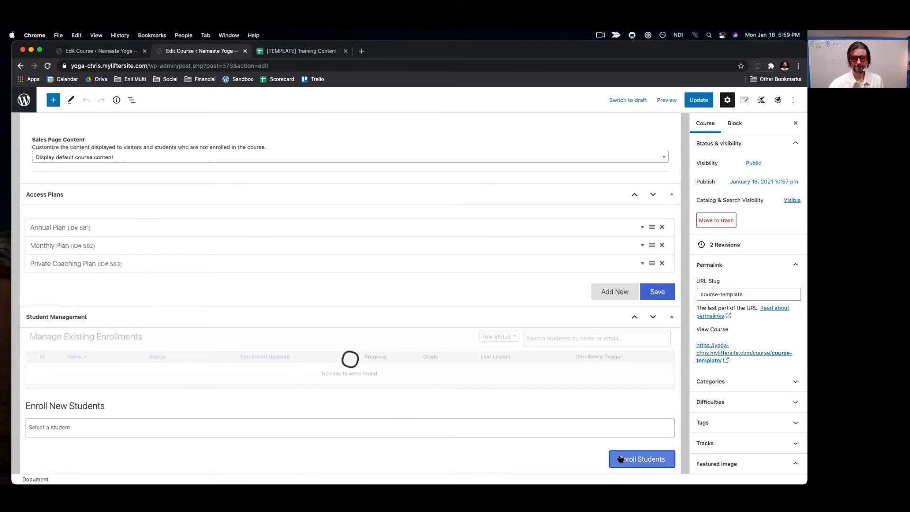
Open the Course Template's public page from its permalink, dismiss the enrollment notification, and check the student dashboard.
scroll(15, 294, up, 3)
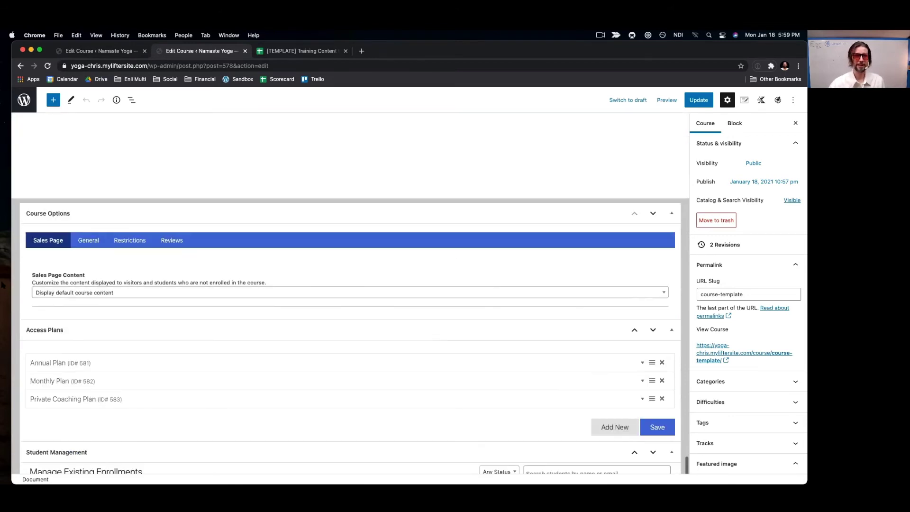
click(721, 353)
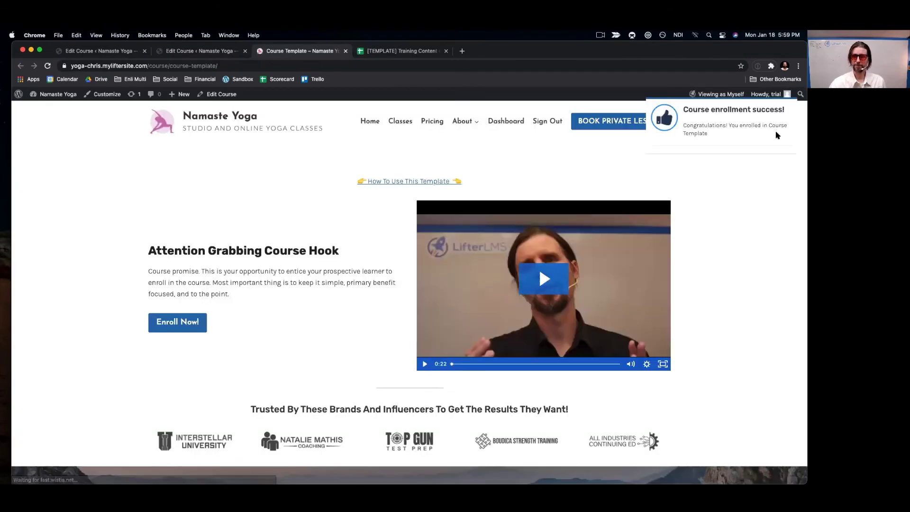
click(790, 109)
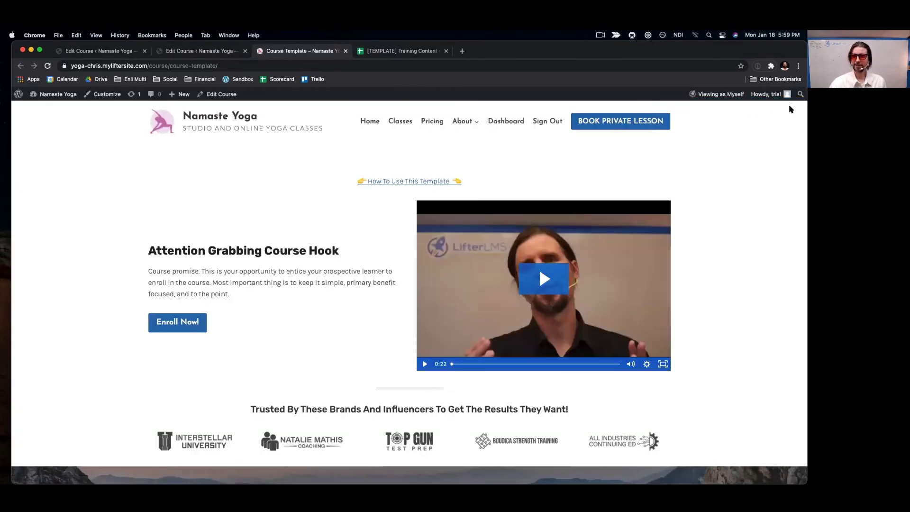
click(506, 121)
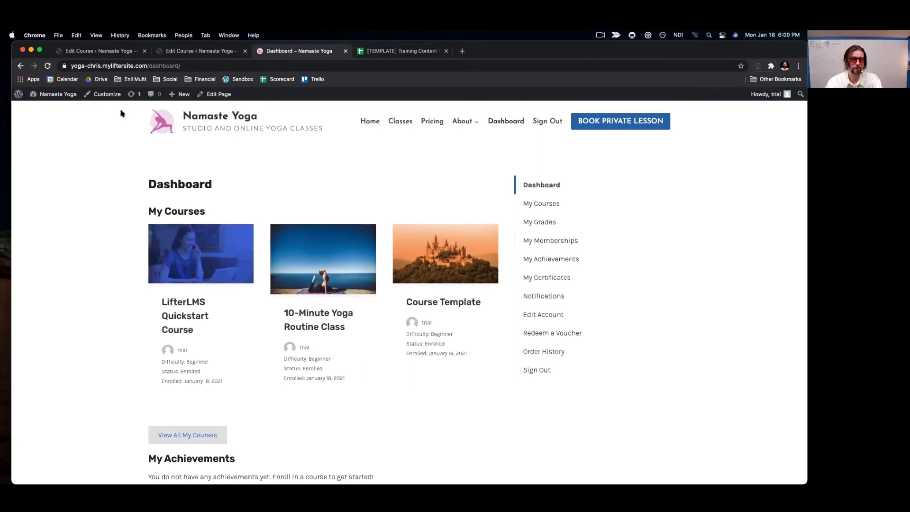
Open the LifterLMS User Dashboard settings in the theme customizer and preview the student dashboard page.
mouse_move(53, 99)
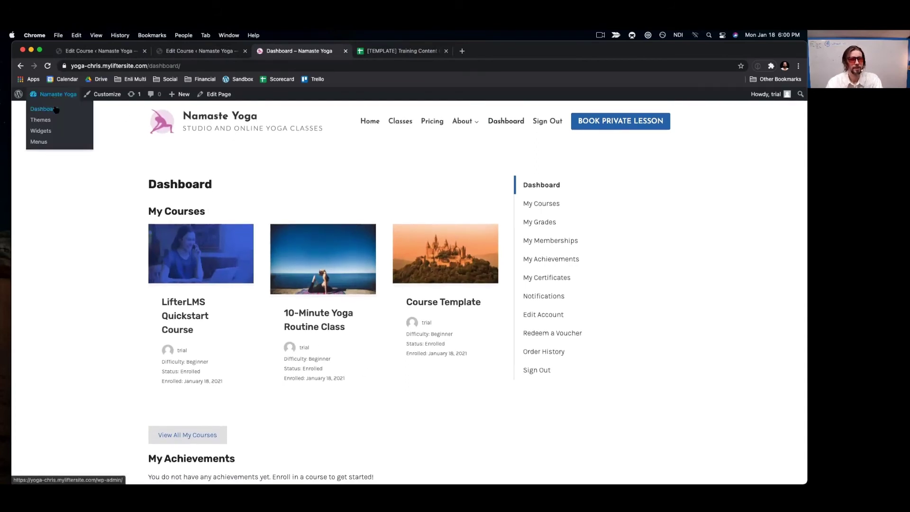
click(43, 109)
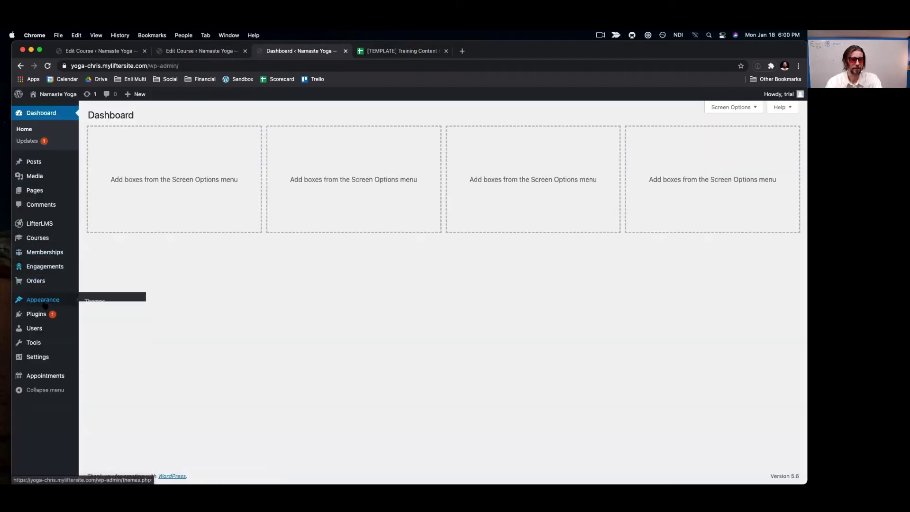
mouse_move(45, 306)
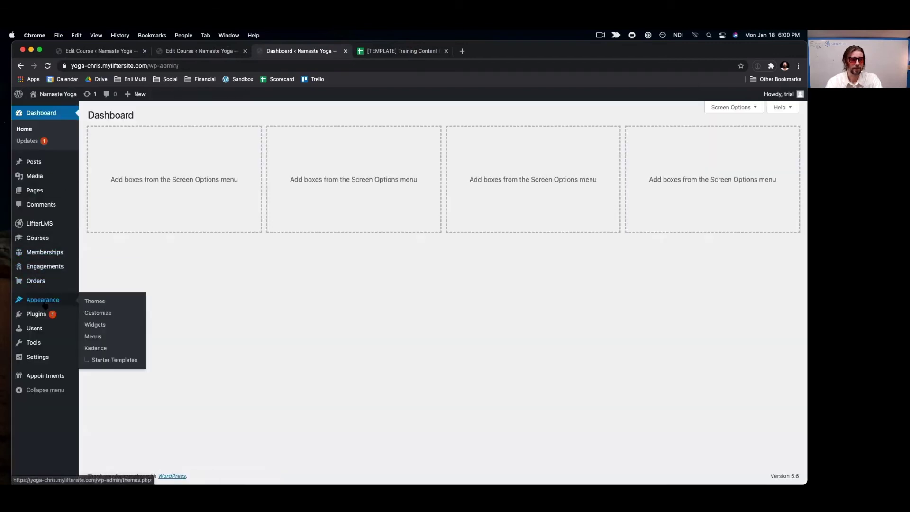
click(92, 314)
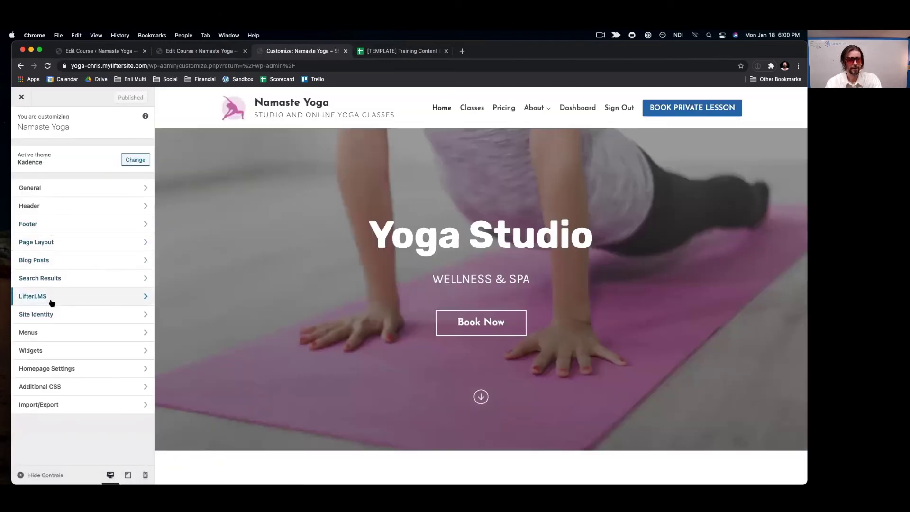
click(51, 296)
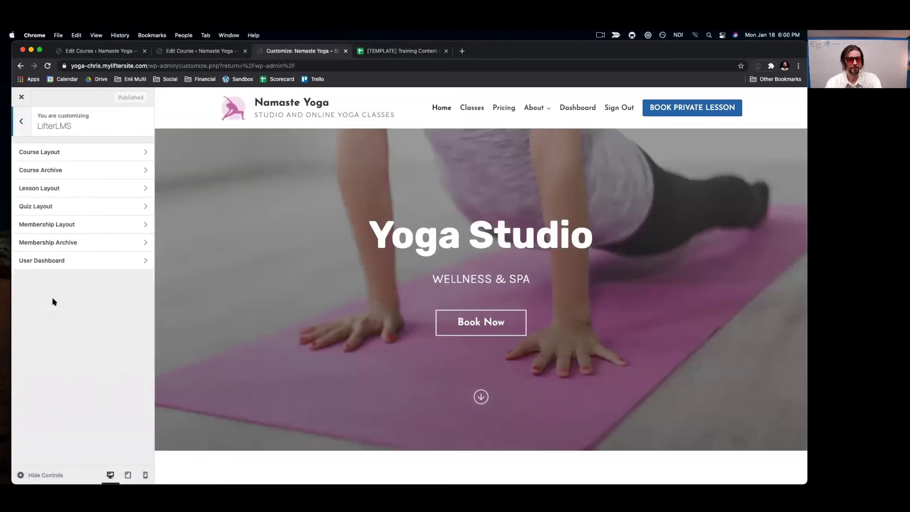
click(59, 260)
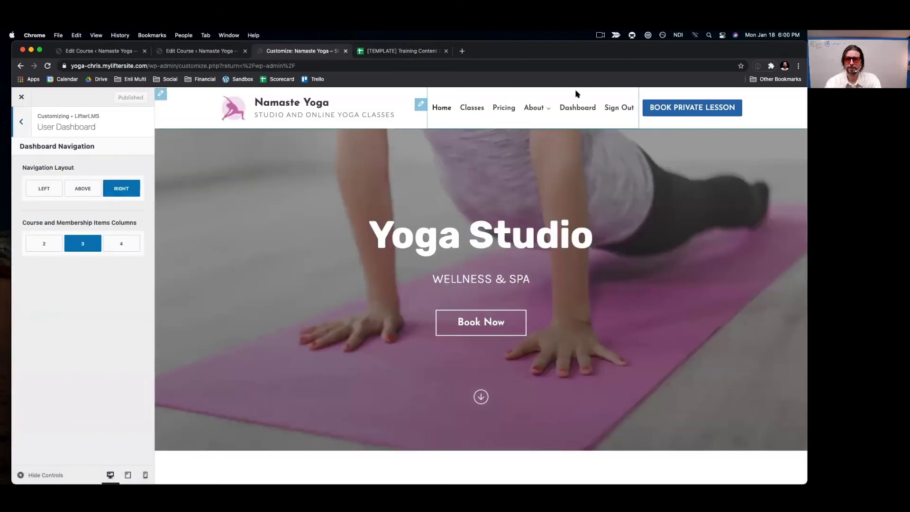
click(576, 108)
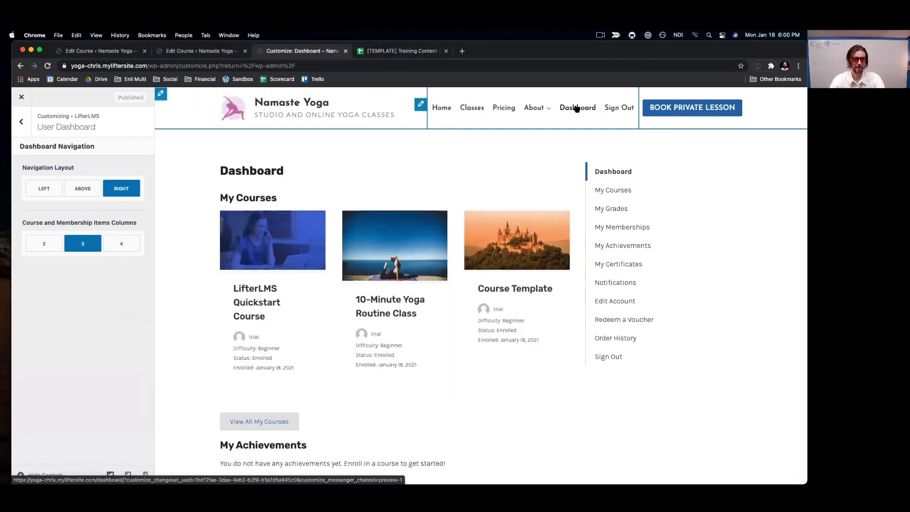
Try 2 and 4 columns for the dashboard's course and membership items, restore 3 columns, and look over the preview.
click(44, 244)
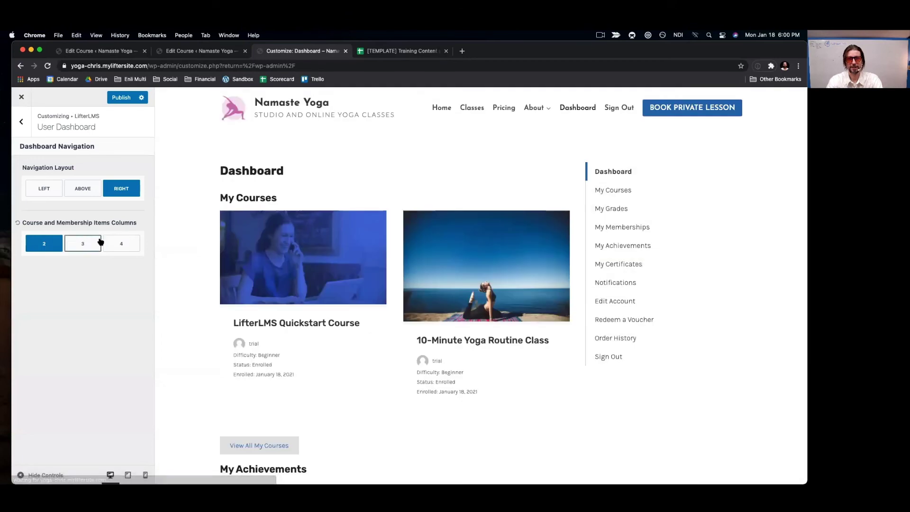
click(125, 243)
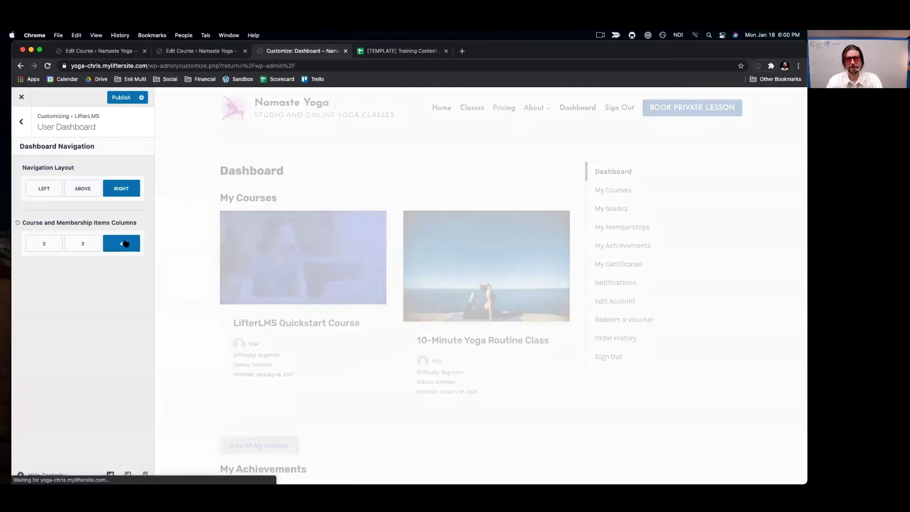
click(83, 243)
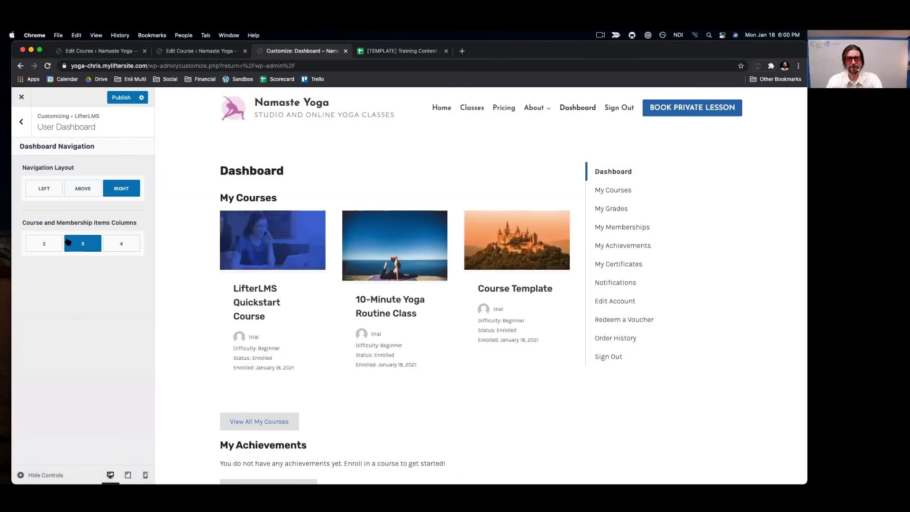
scroll(441, 353, down, 6)
scroll(441, 353, up, 6)
Preview the Classes catalog and set its Course Archive columns to 4 after trying 2 and 3.
click(466, 110)
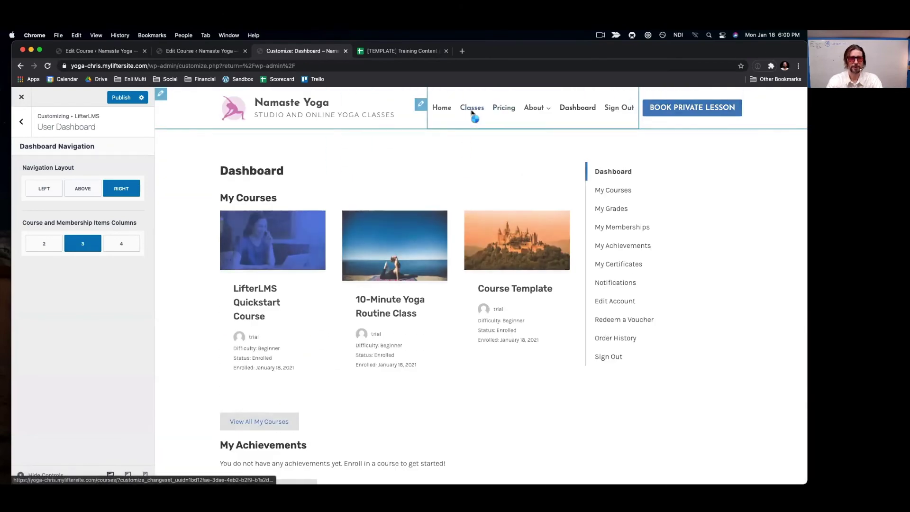
click(21, 122)
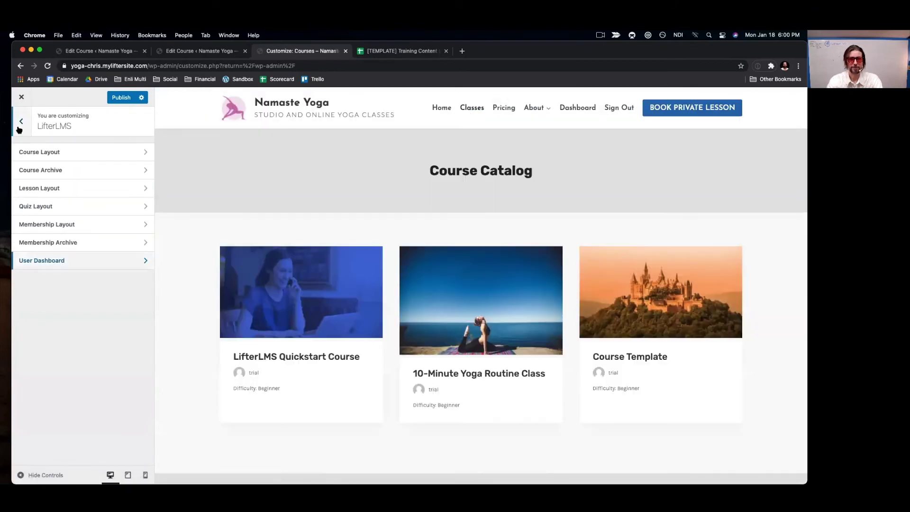
click(61, 172)
scroll(100, 375, down, 10)
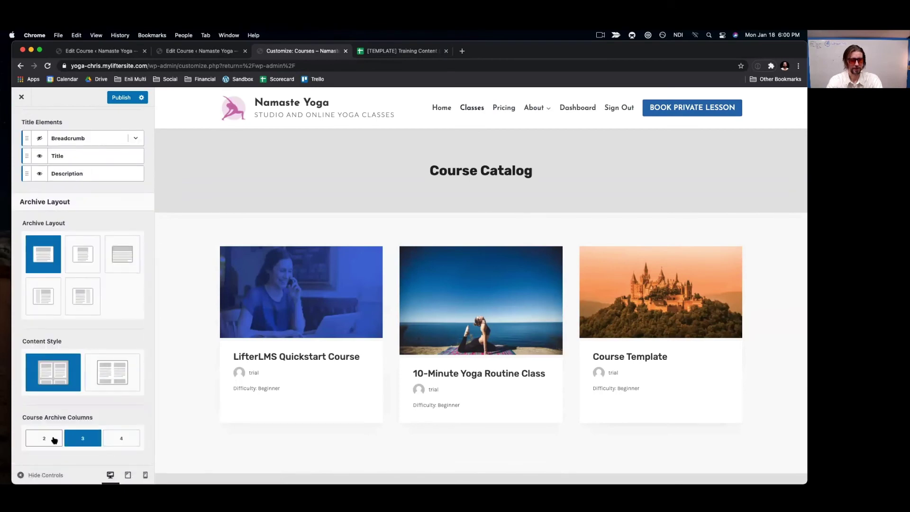
click(50, 439)
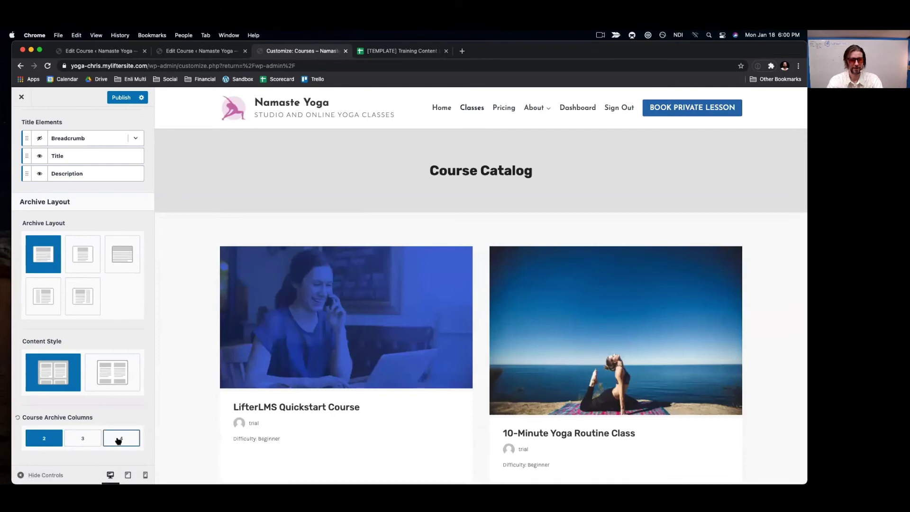
click(89, 440)
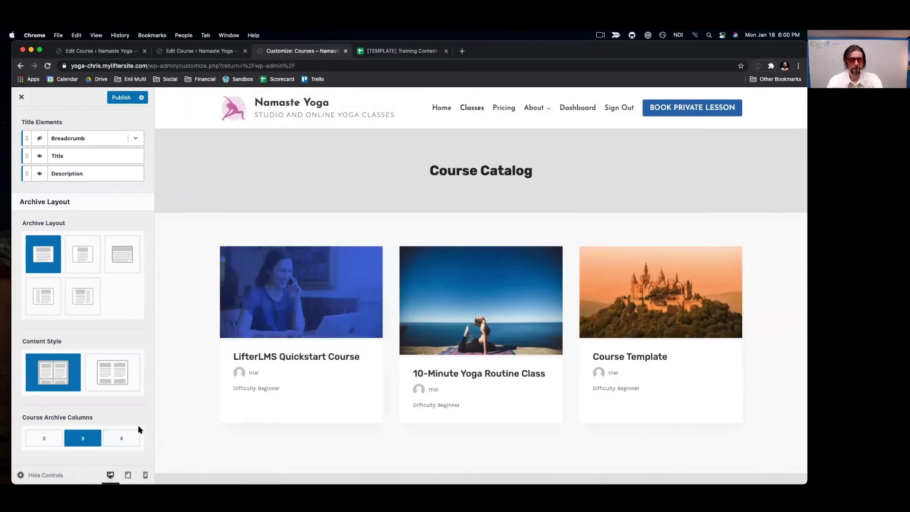
click(131, 437)
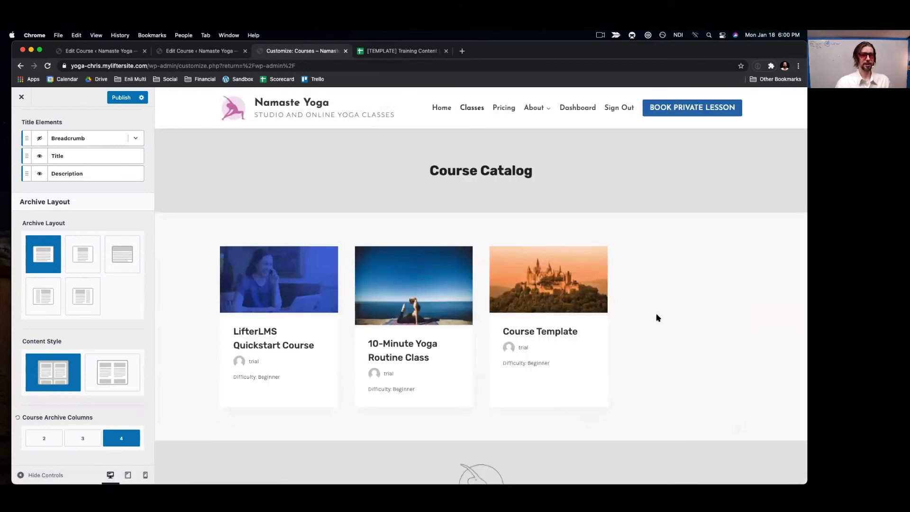
Try the unboxed content style on the course archive and restore the boxed style.
click(119, 368)
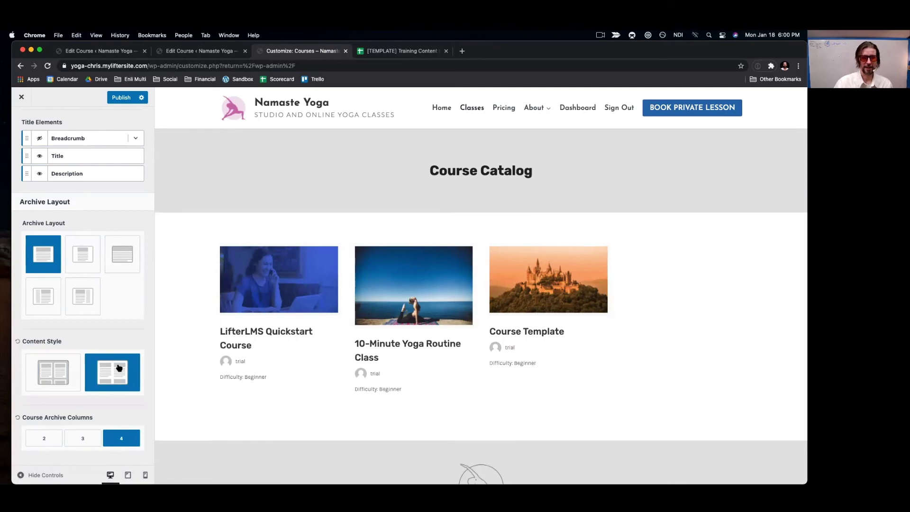
click(55, 366)
Try the in-content archive title layout and hiding the archive title, restoring the banner layout and title display.
scroll(90, 256, up, 5)
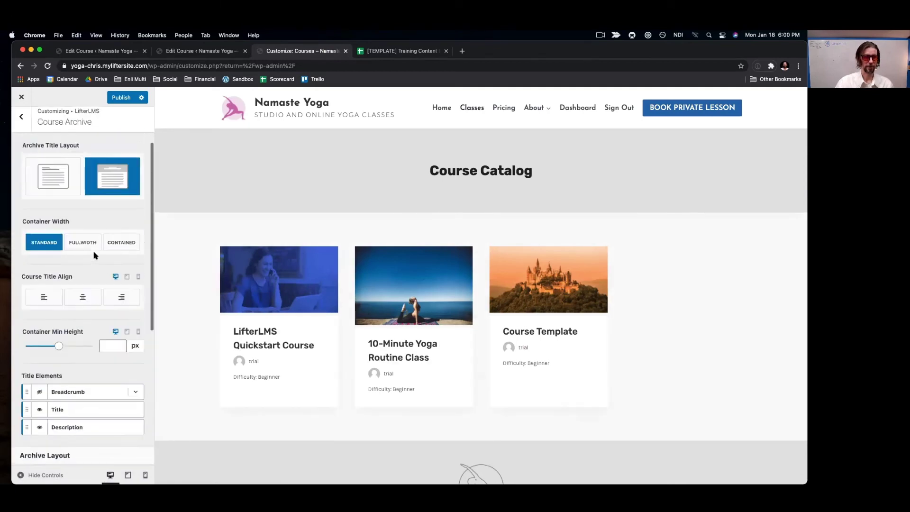
click(49, 246)
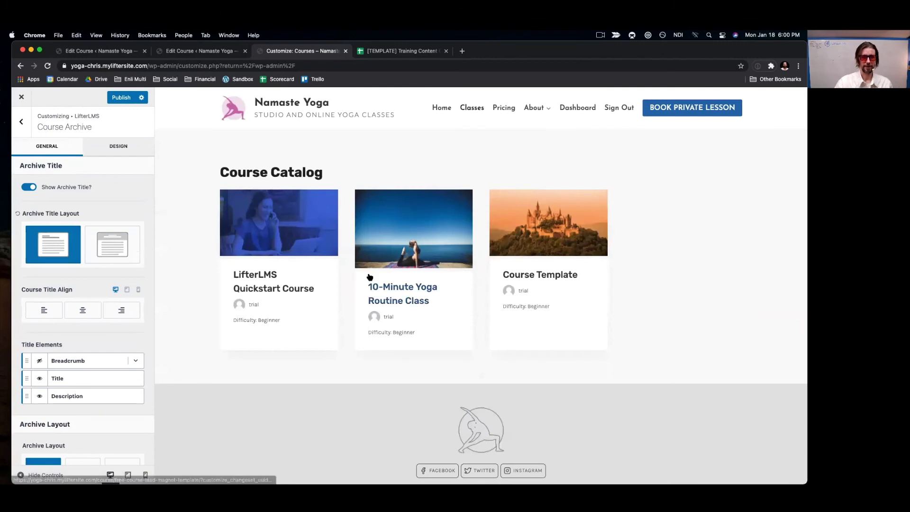
scroll(370, 277, down, 2)
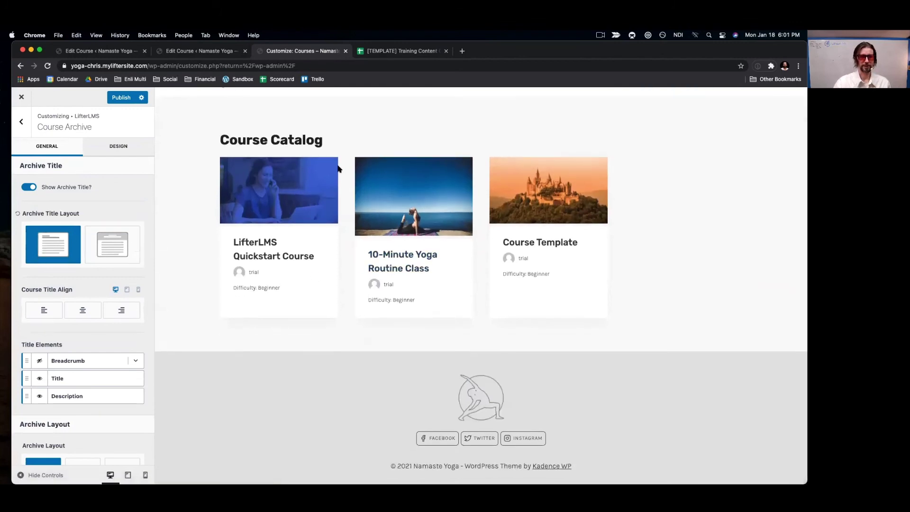
click(119, 248)
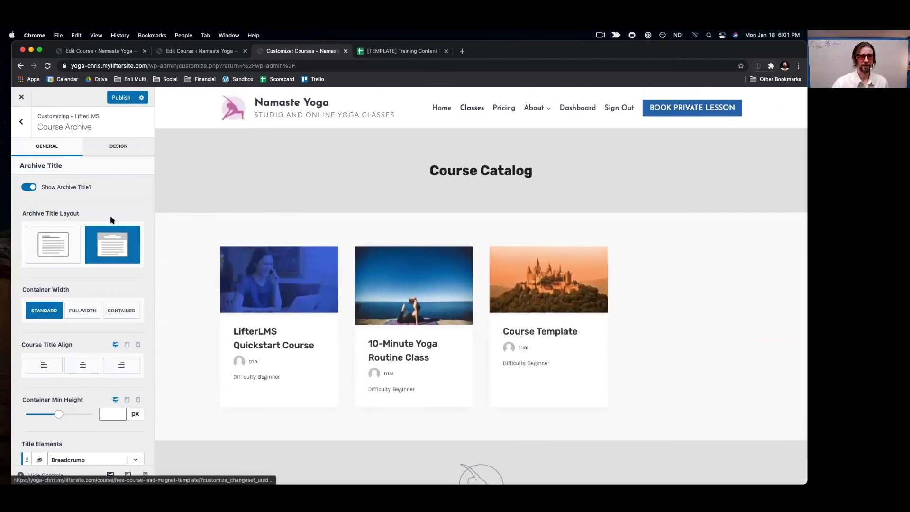
click(30, 187)
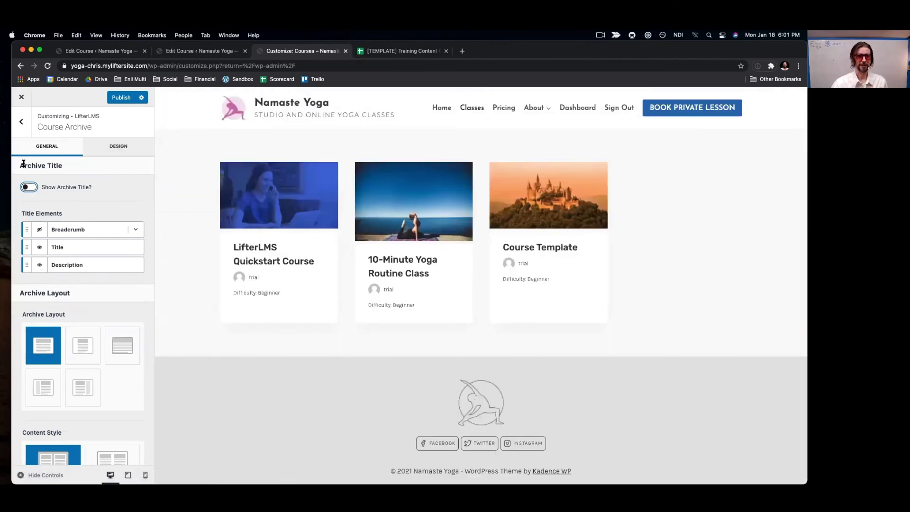
click(29, 187)
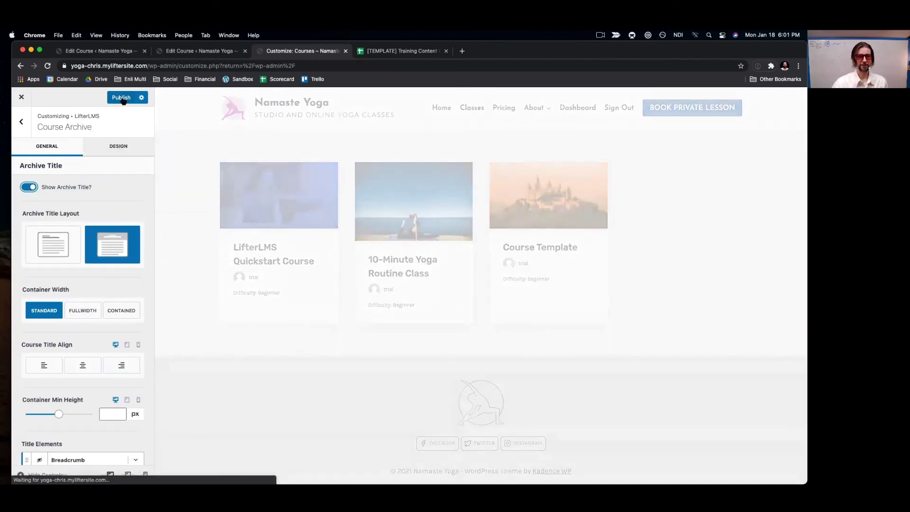